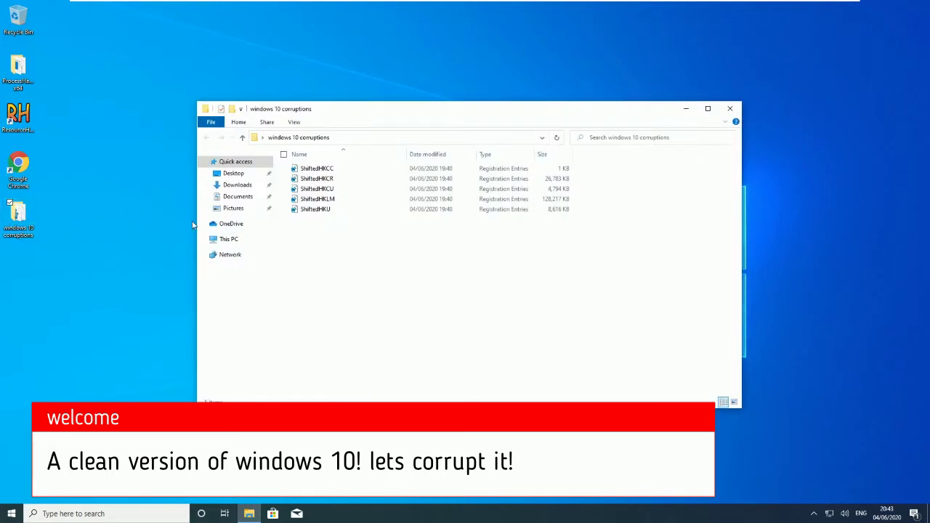
Merge ShiftedHKCC.reg into the registry, allowing Registry Editor to make changes and confirming the import
left_click(317, 168)
double_click(318, 168)
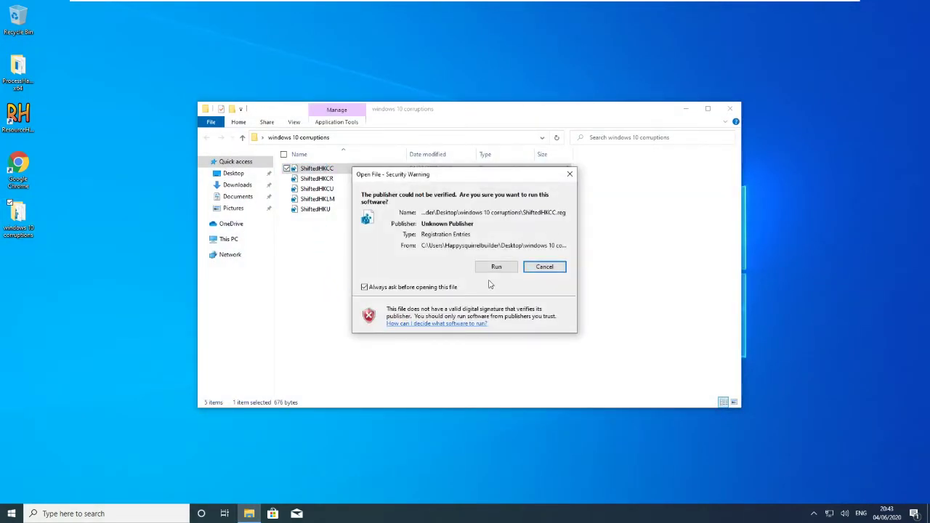
left_click(481, 267)
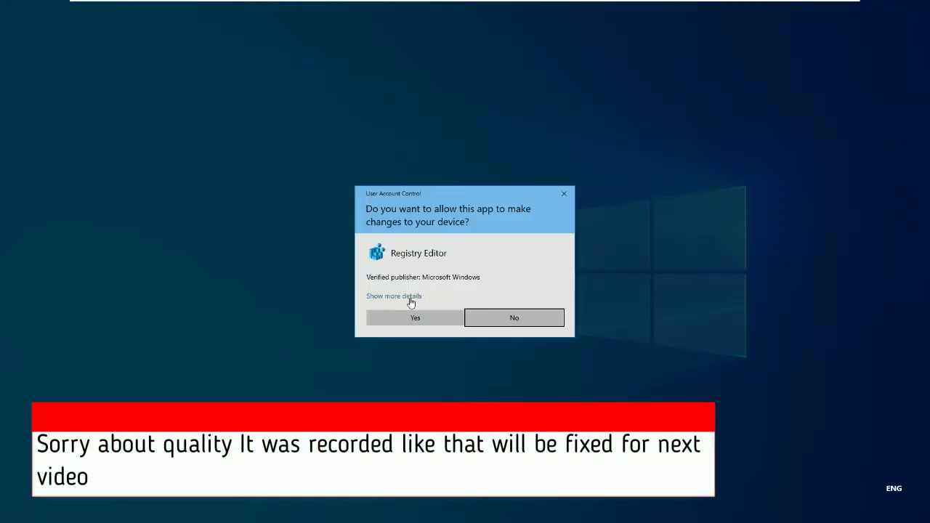
left_click(384, 319)
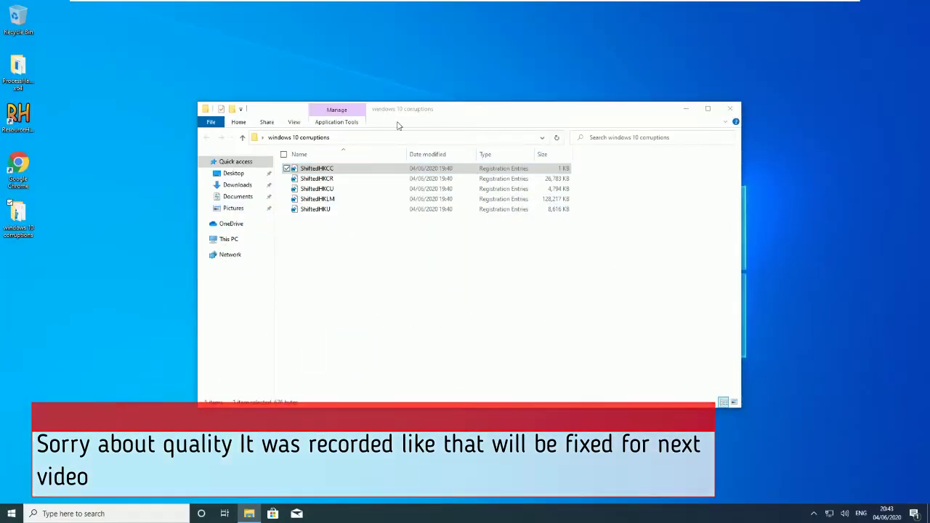
left_click(537, 271)
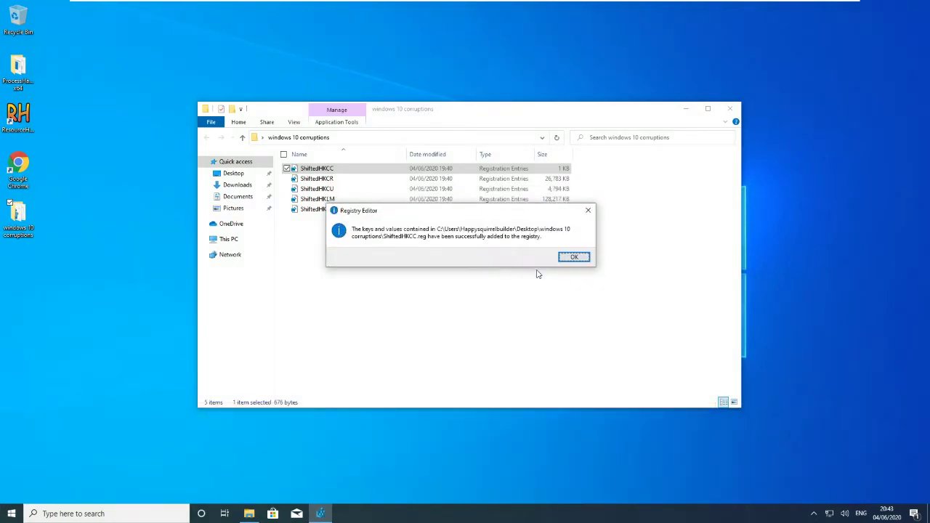
key("Return")
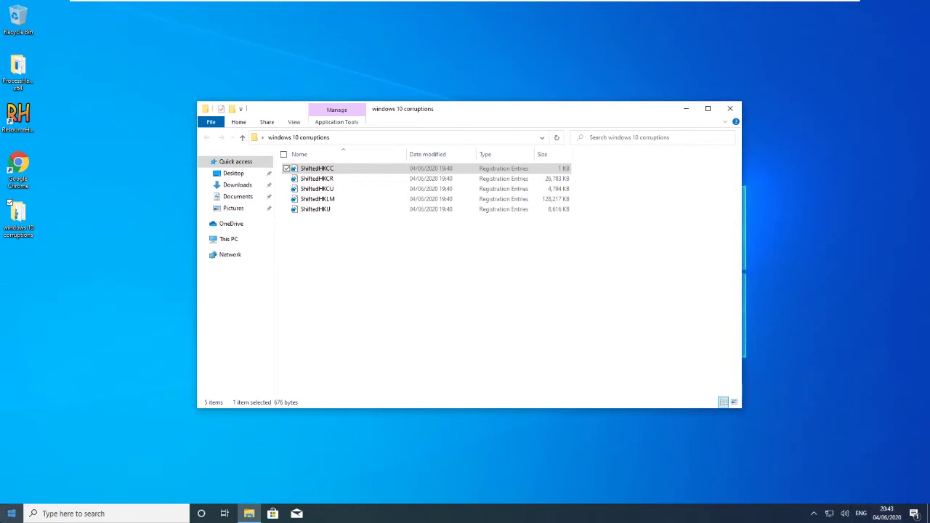
Check the Start menu and the desktop for changes caused by the registry import
left_click(11, 514)
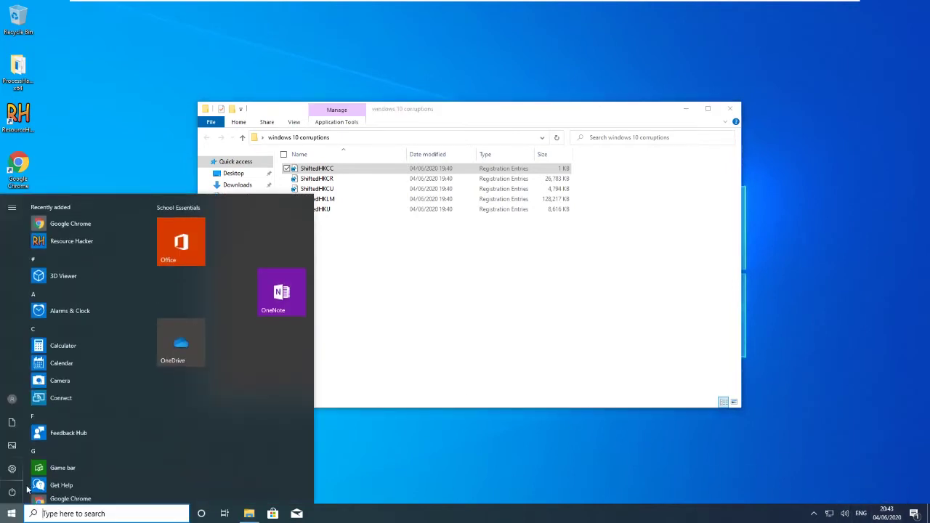
left_click(14, 514)
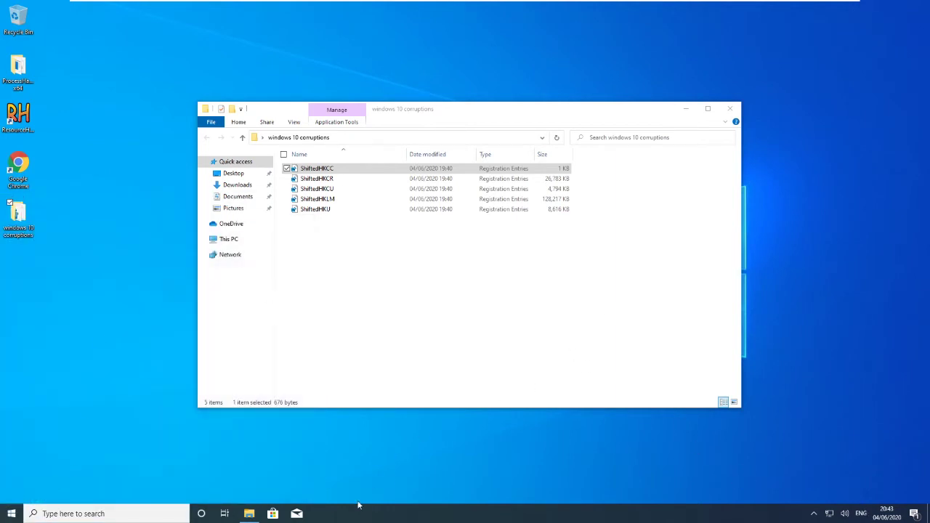
left_click_drag(392, 115, 365, 88)
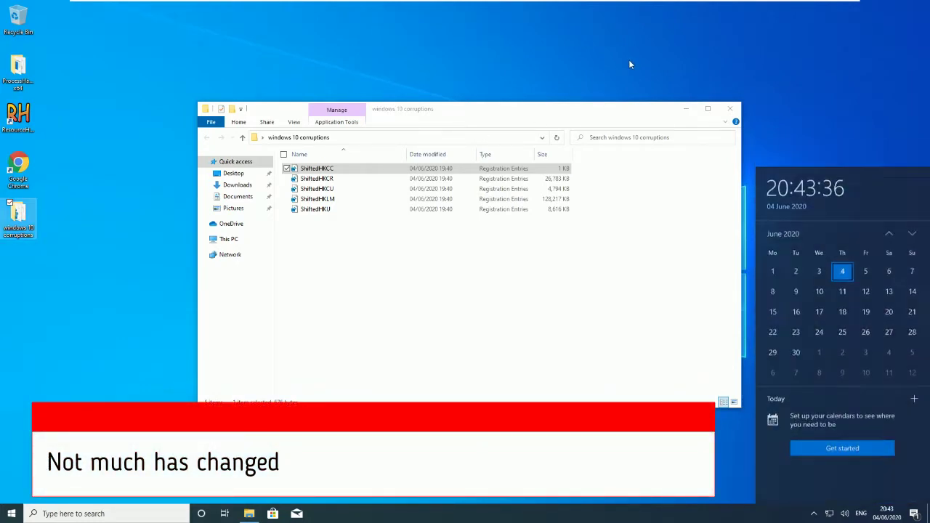
Merge ShiftedHKCR.reg into the registry, allowing Registry Editor to make changes and confirming the import
left_click(318, 179)
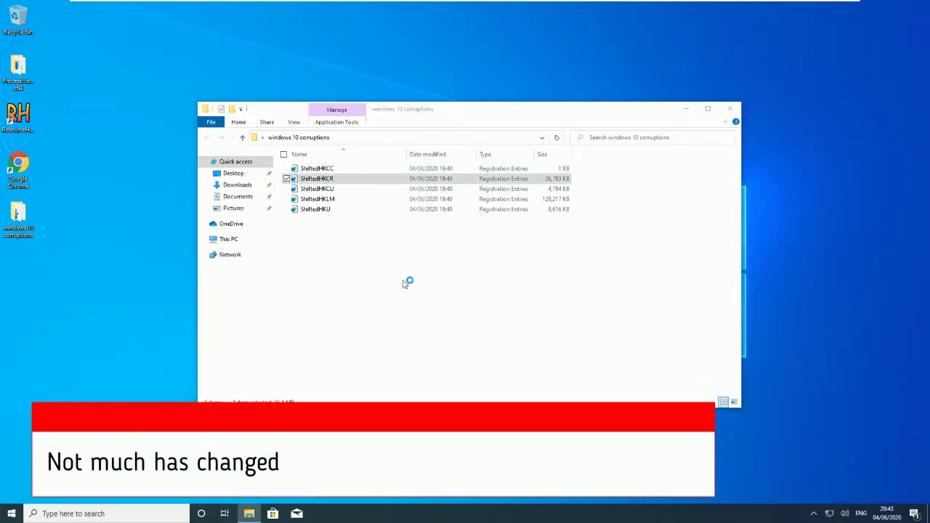
left_click(495, 267)
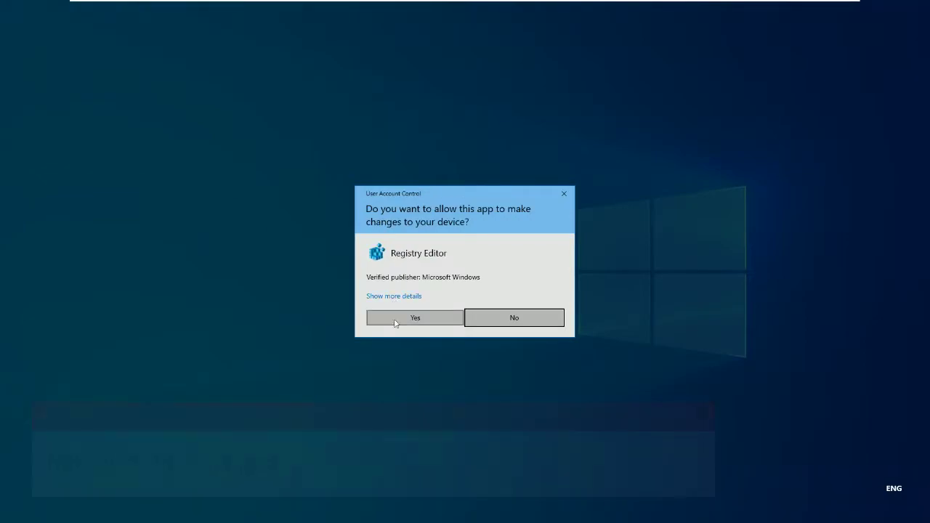
left_click(396, 320)
left_click(527, 272)
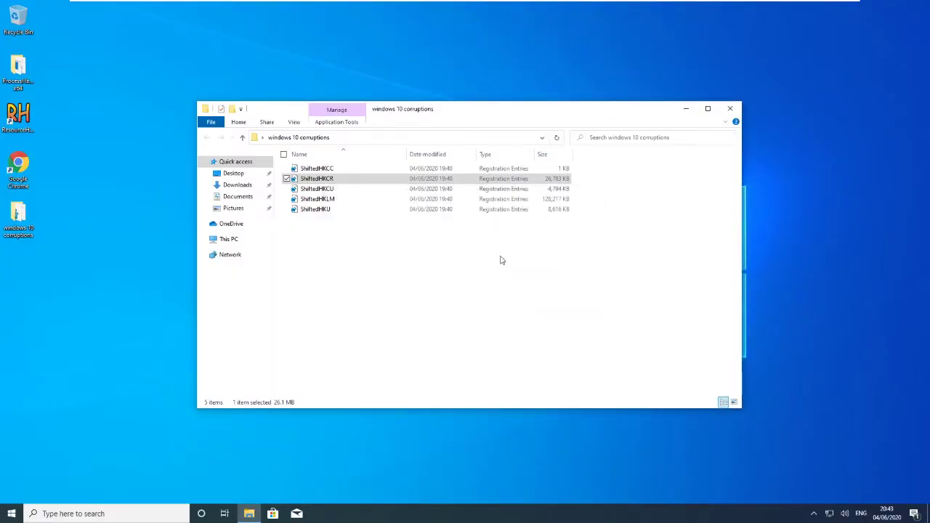
Check the Start menu and the Mail app for changes, and dismiss the ShiftedHKCR import message
left_click_drag(418, 111, 401, 42)
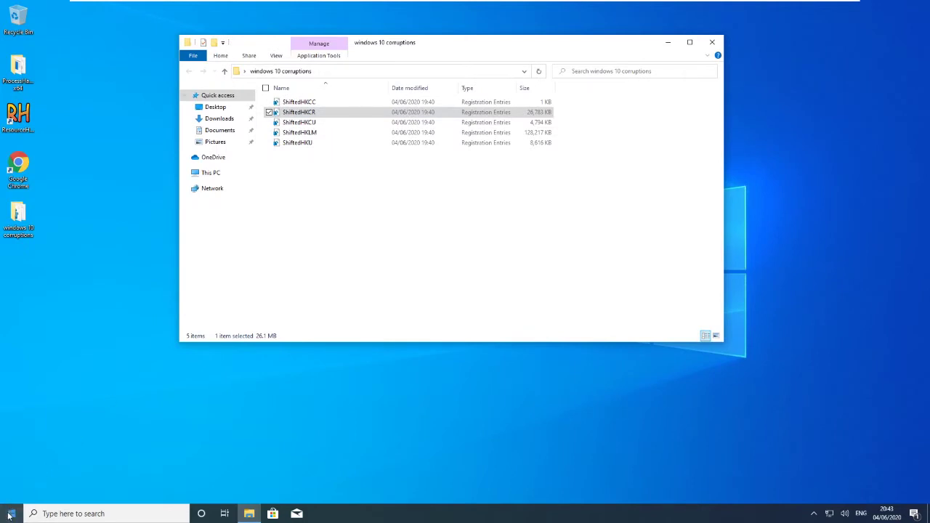
left_click(10, 513)
left_click(6, 515)
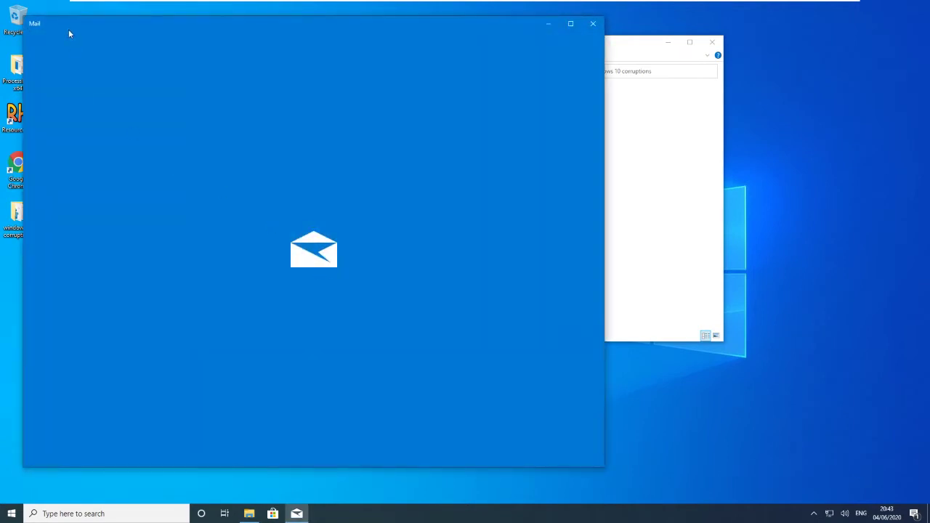
left_click(707, 47)
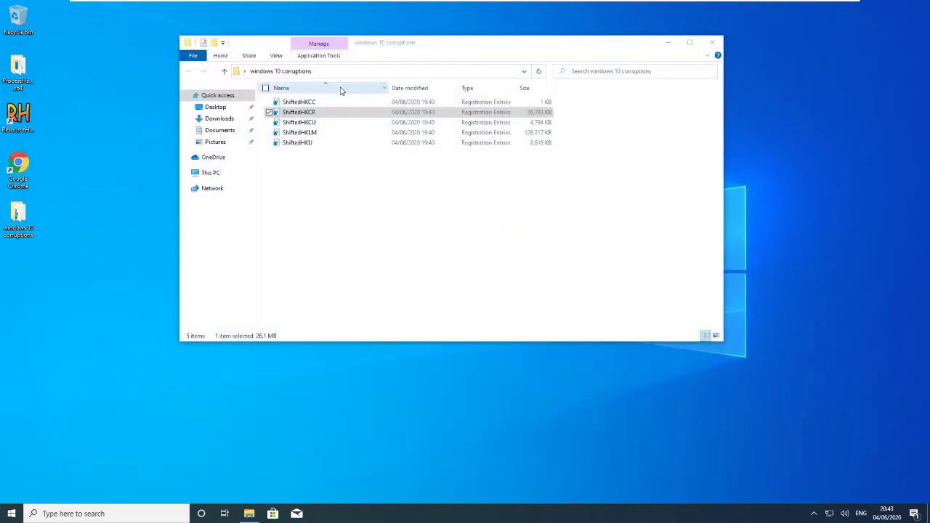
left_click(272, 251)
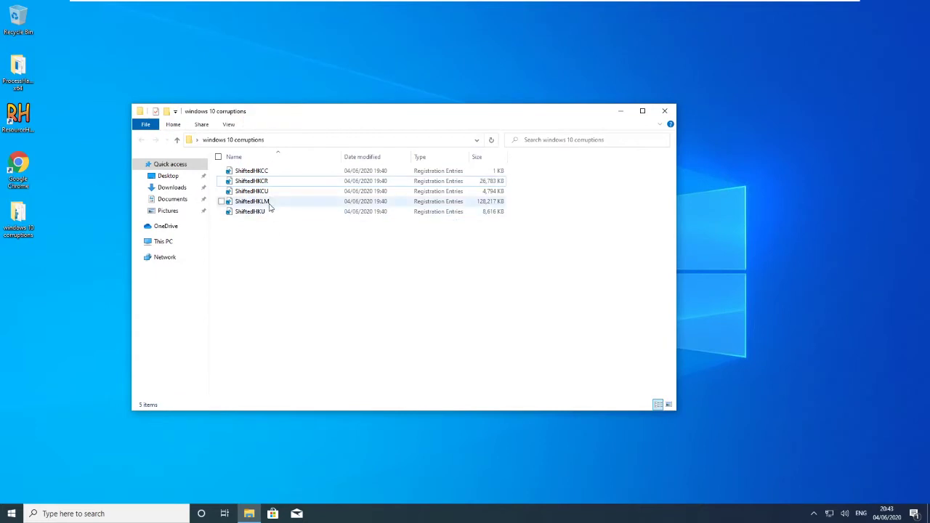
left_click_drag(422, 208, 325, 259)
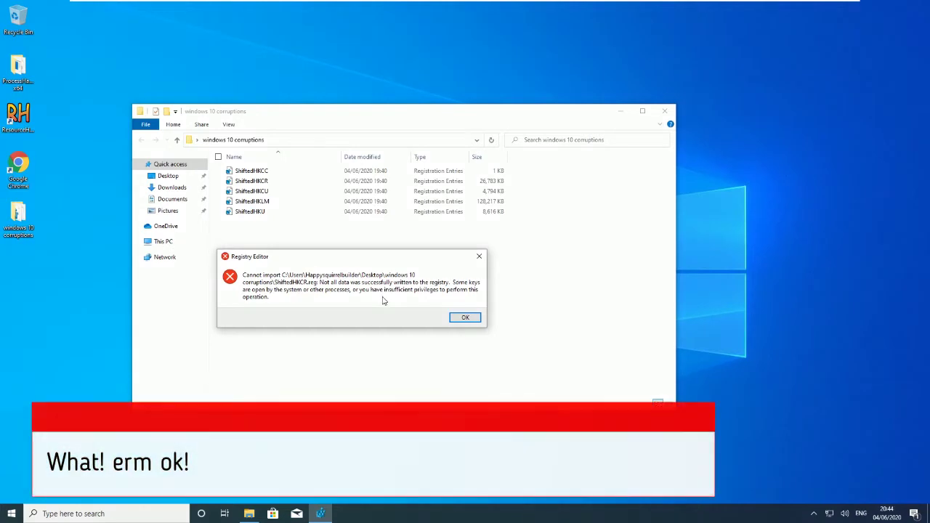
key("Return")
Merge ShiftedHKCU, ShiftedHKLM and ShiftedHKU together, approving Registry Editor's access and dismissing the ShiftedHKU message
left_click_drag(312, 255, 312, 195)
right_click(312, 194)
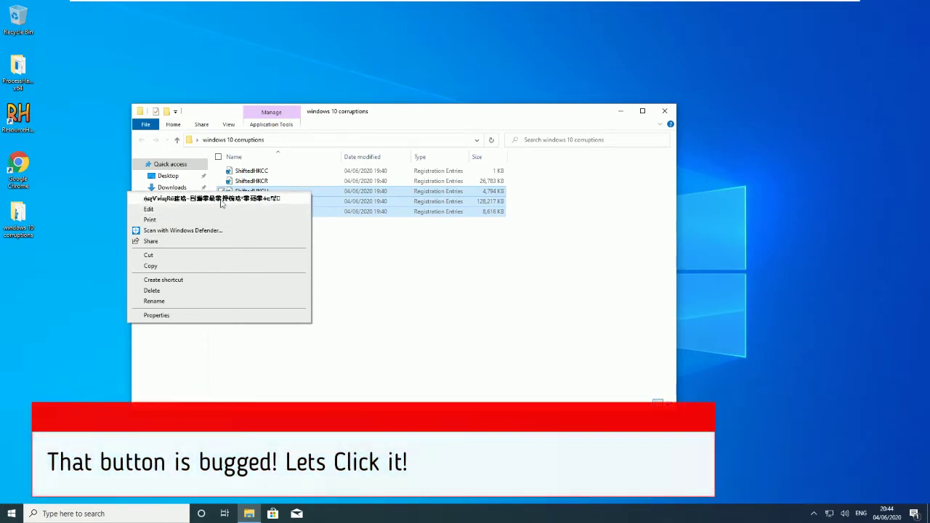
left_click(276, 198)
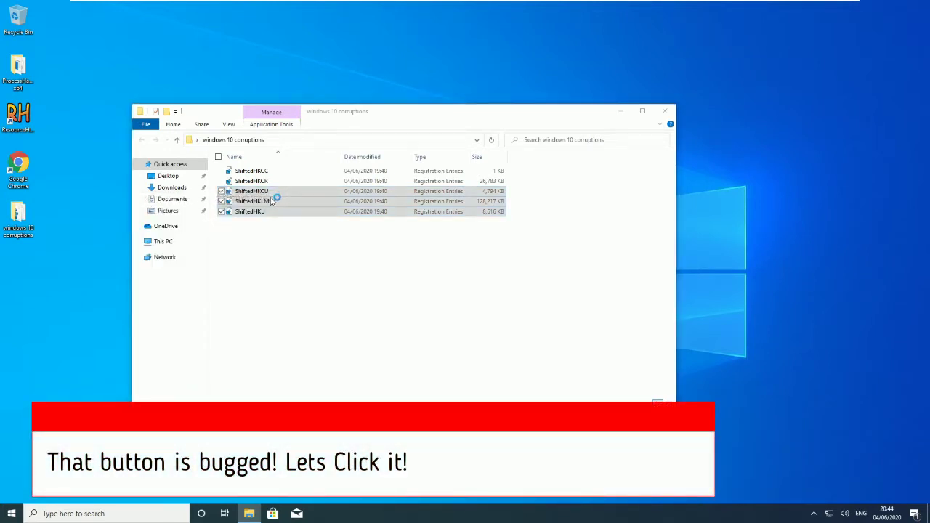
left_click(497, 267)
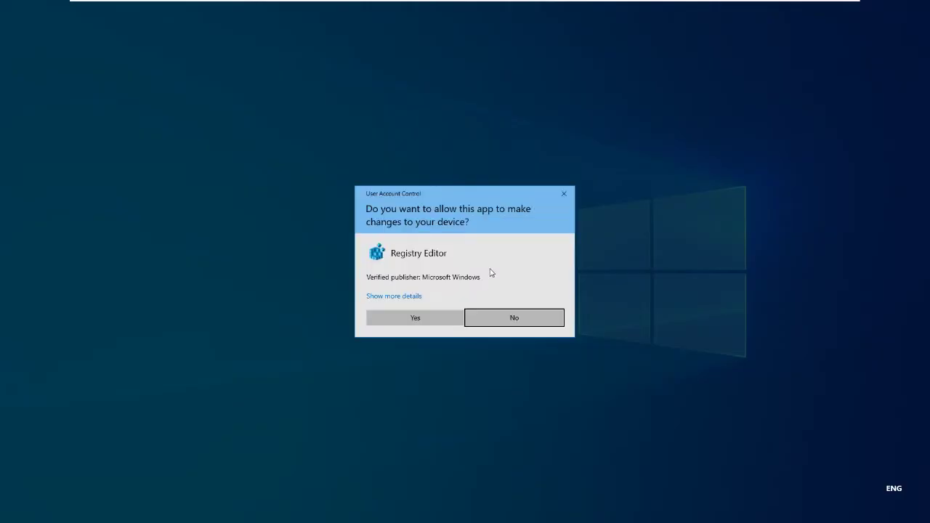
left_click(415, 320)
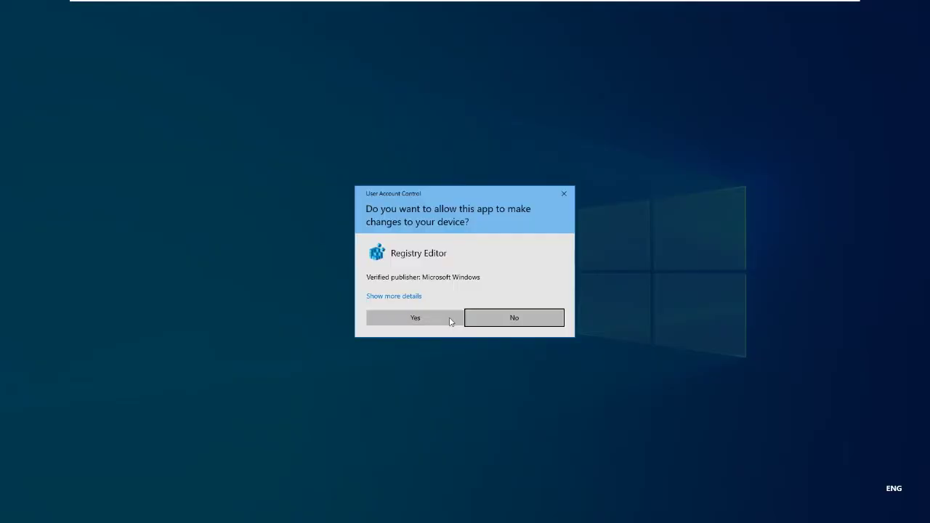
left_click(450, 321)
left_click(527, 275)
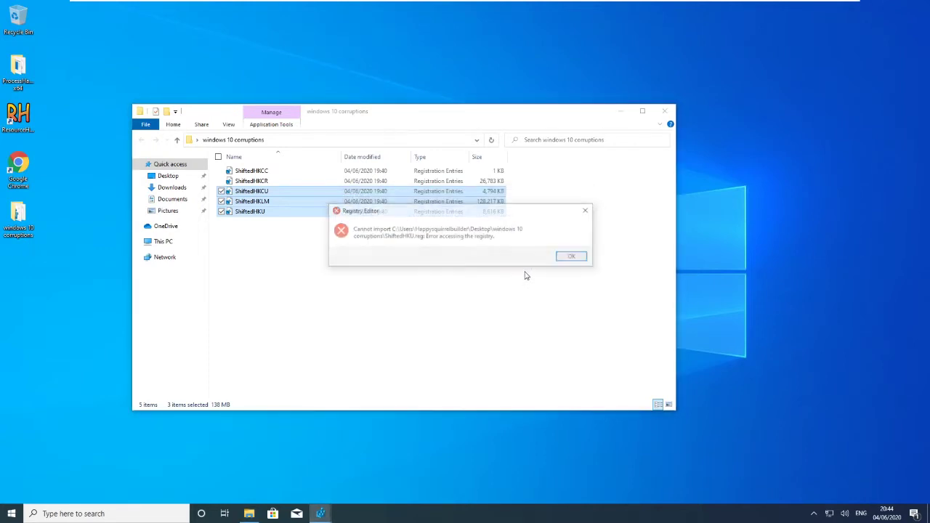
left_click(573, 258)
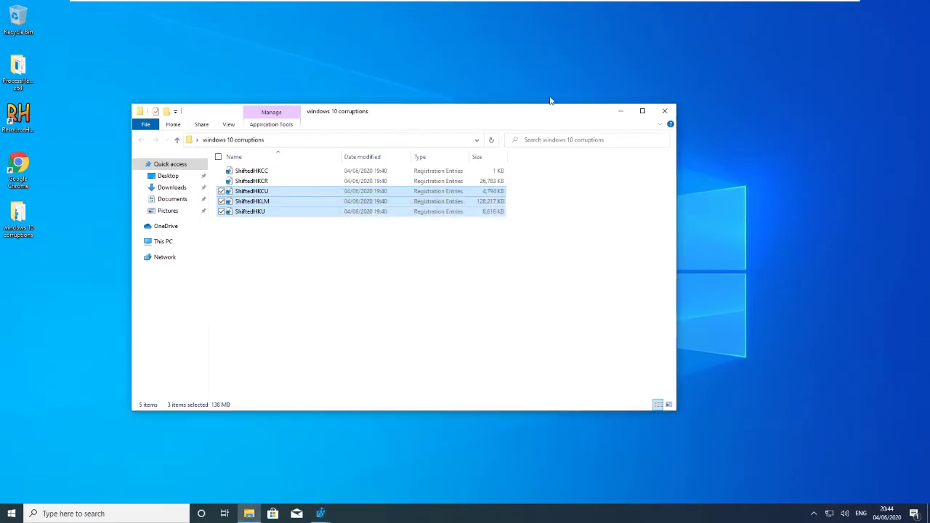
Move the folder window out of the way, confirm the ShiftedHKCU import and dismiss its message
left_click_drag(488, 114, 462, 293)
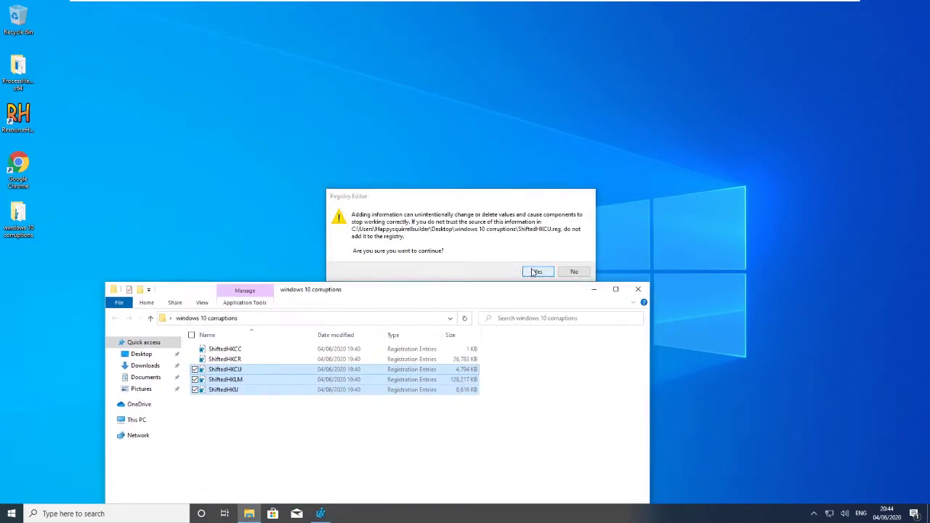
left_click(531, 272)
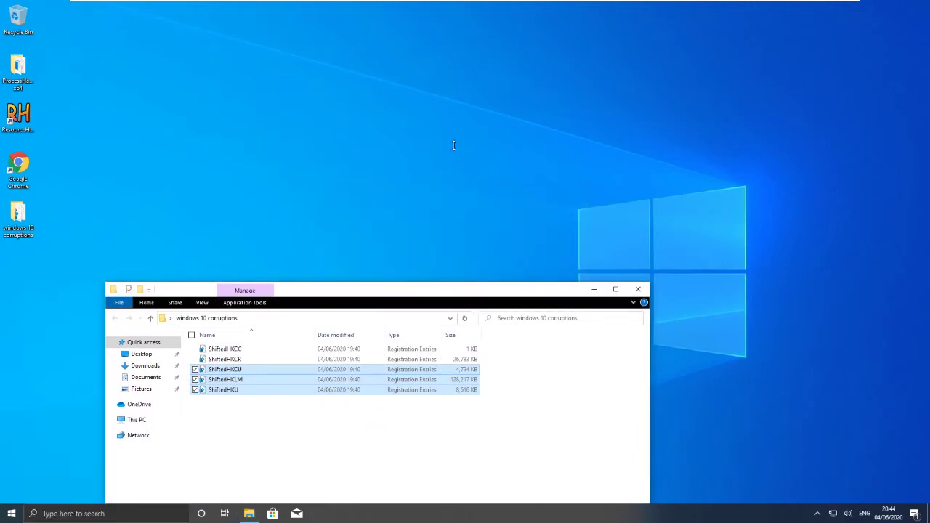
left_click_drag(360, 285, 401, 304)
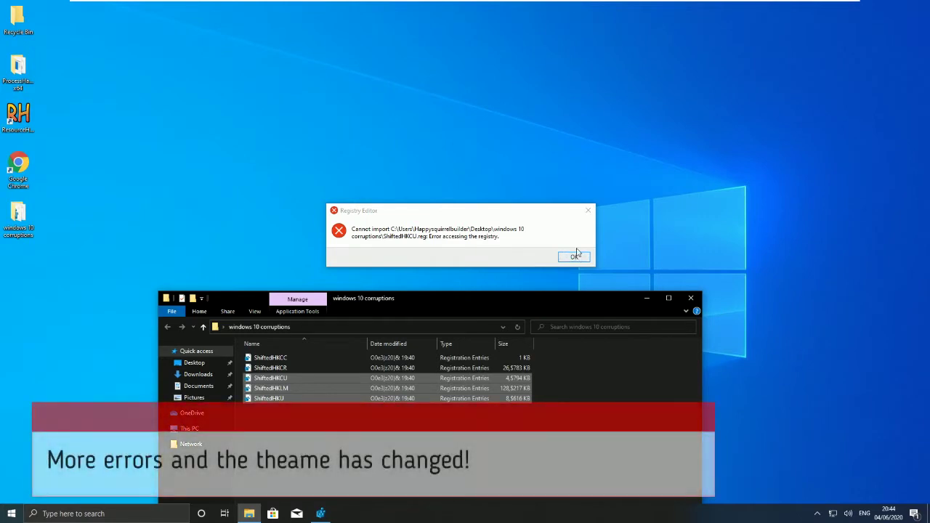
left_click(588, 210)
Move the folder window back up and try to merge ShiftedHKU.reg on its own
left_click_drag(429, 303, 400, 97)
left_click(387, 249)
left_click_drag(326, 239, 351, 202)
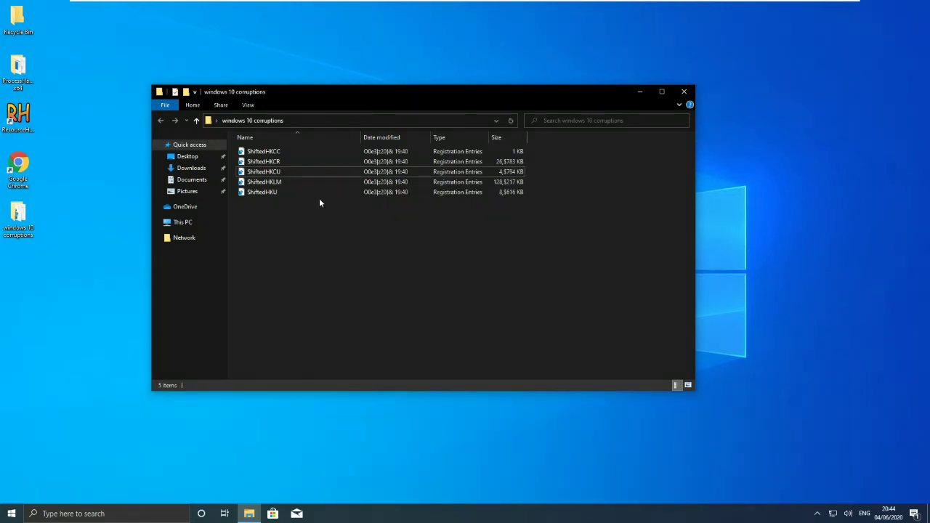
right_click(320, 194)
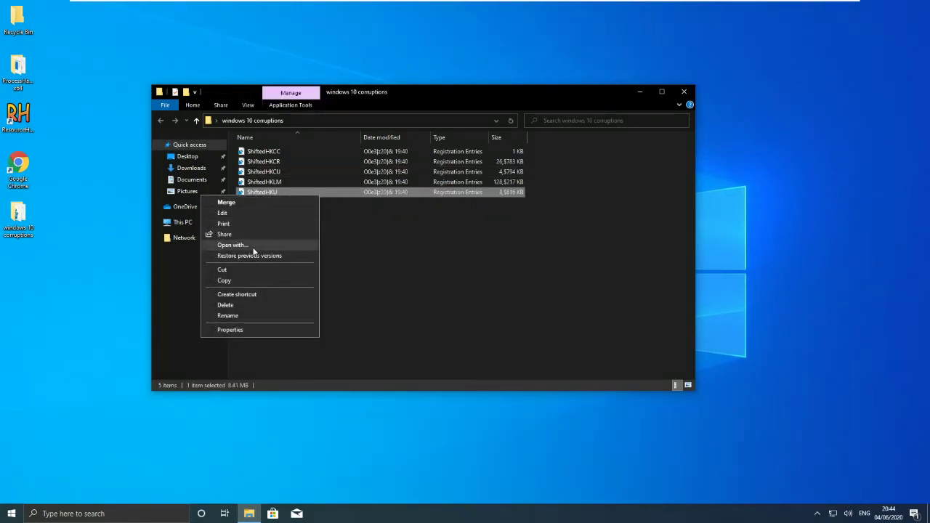
left_click(299, 202)
left_click(498, 267)
key("Return")
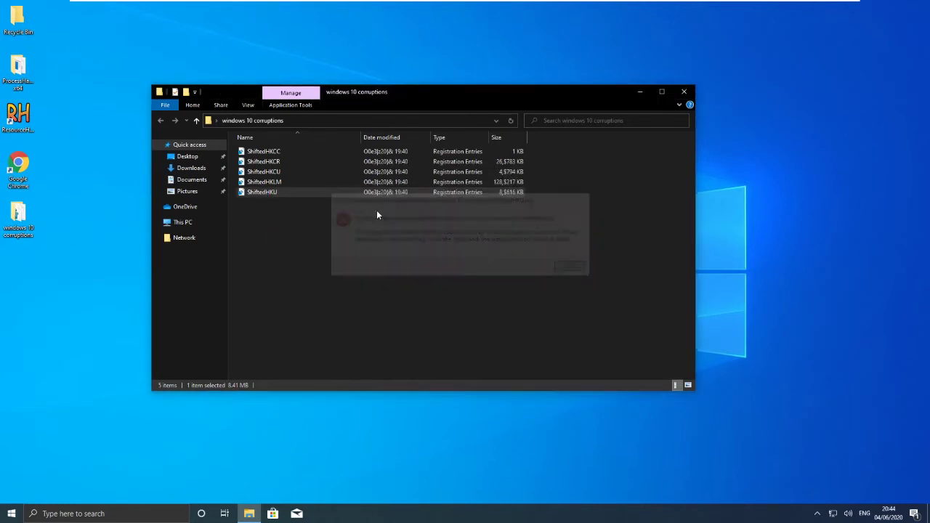
right_click(353, 196)
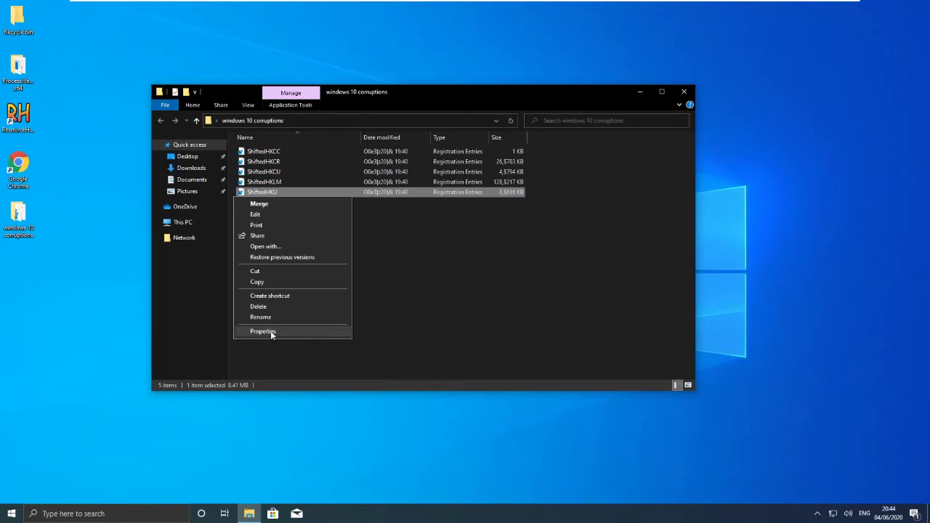
key("Escape")
left_click_drag(303, 251, 291, 156)
right_click(287, 161)
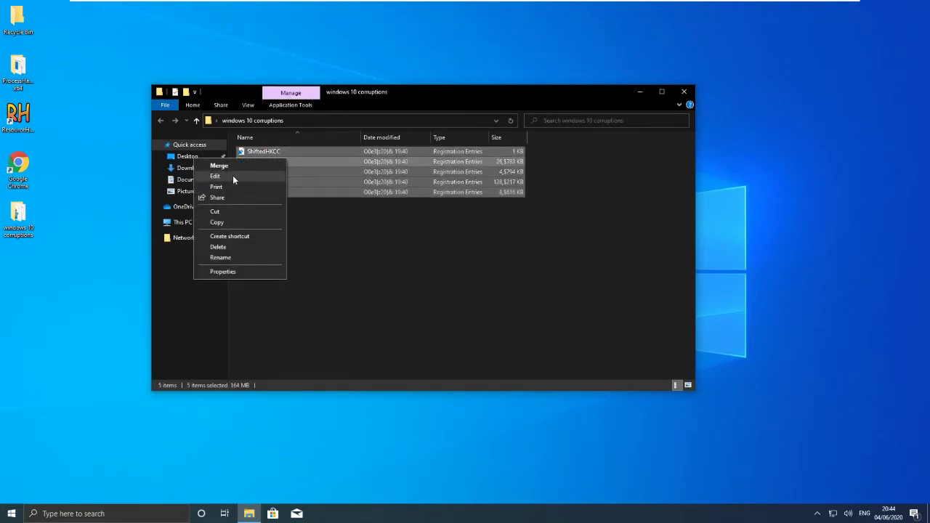
Try to run ShiftedHKCR.reg again and dismiss the resulting message
left_click(343, 165)
double_click(343, 163)
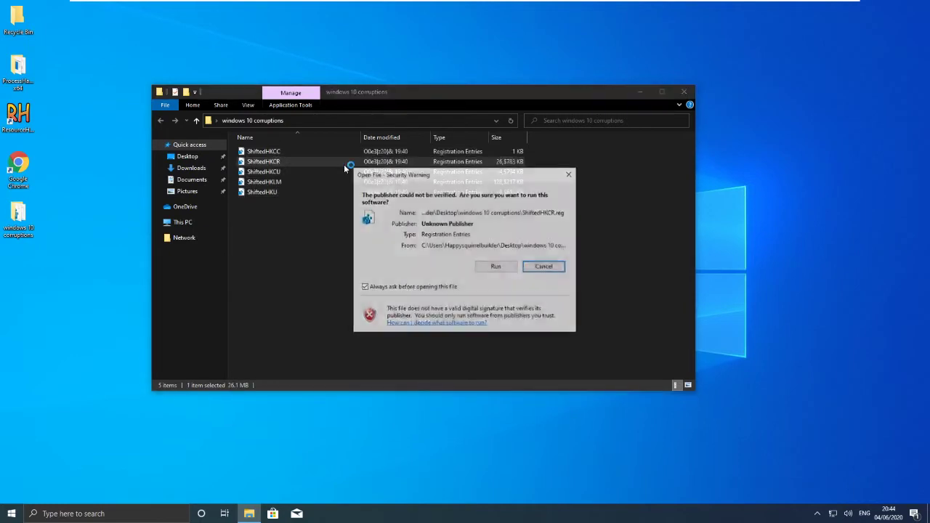
left_click(487, 266)
left_click(574, 267)
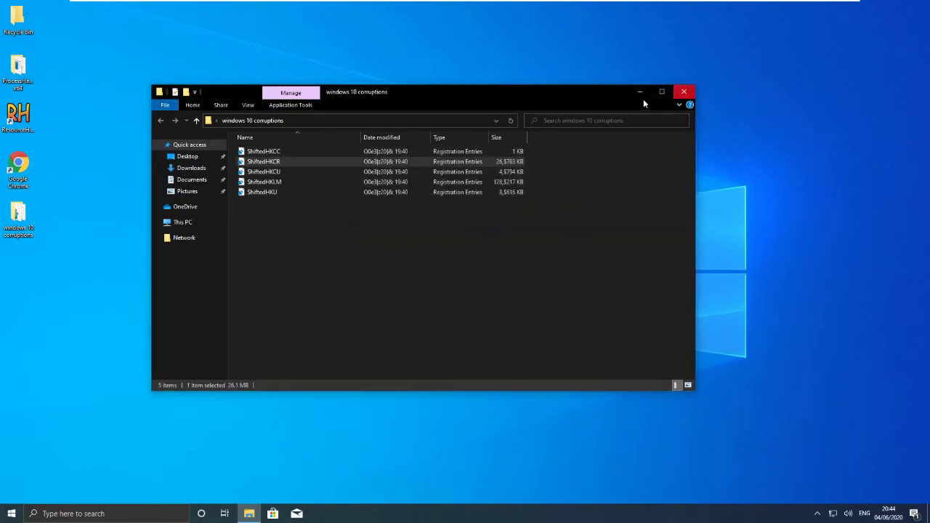
Minimise the folder window, dismiss the ShiftedHKLM import message and restore the folder
left_click(684, 91)
left_click_drag(264, 83, 598, 357)
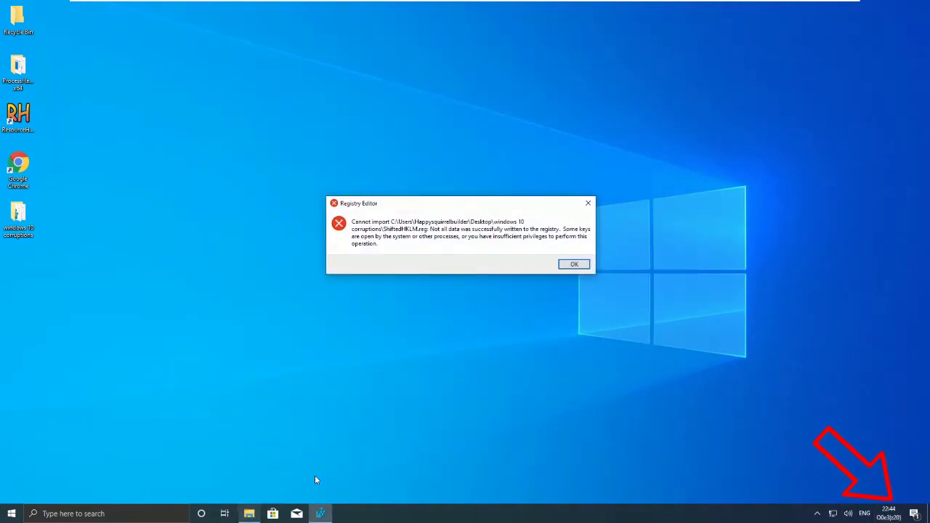
key("Return")
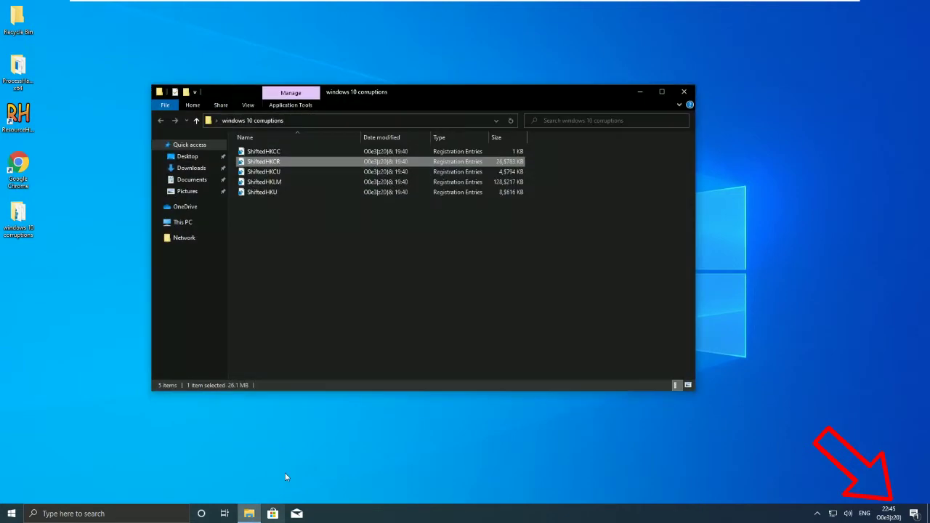
Select all five Shifted registry files, try to merge them together starting with ShiftedHKCC.reg, and close the folder window
left_click_drag(273, 236, 274, 150)
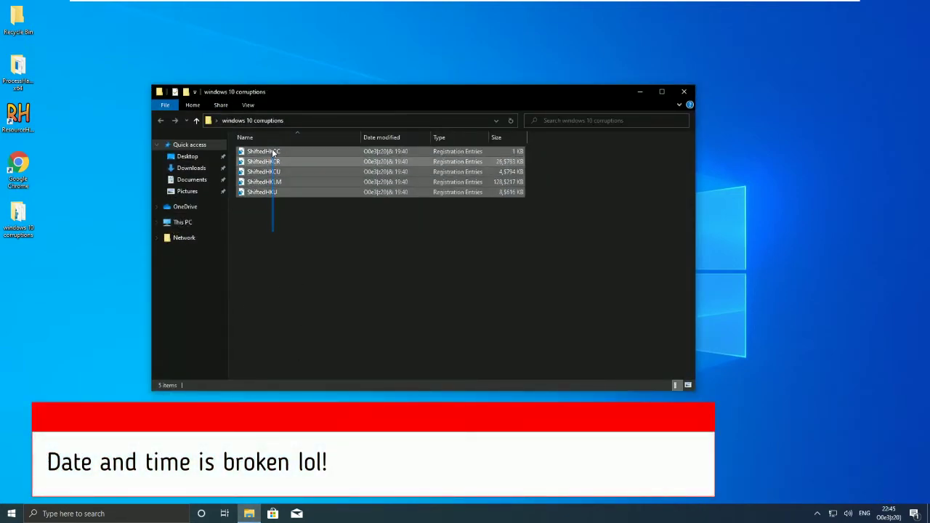
right_click(275, 150)
left_click(256, 157)
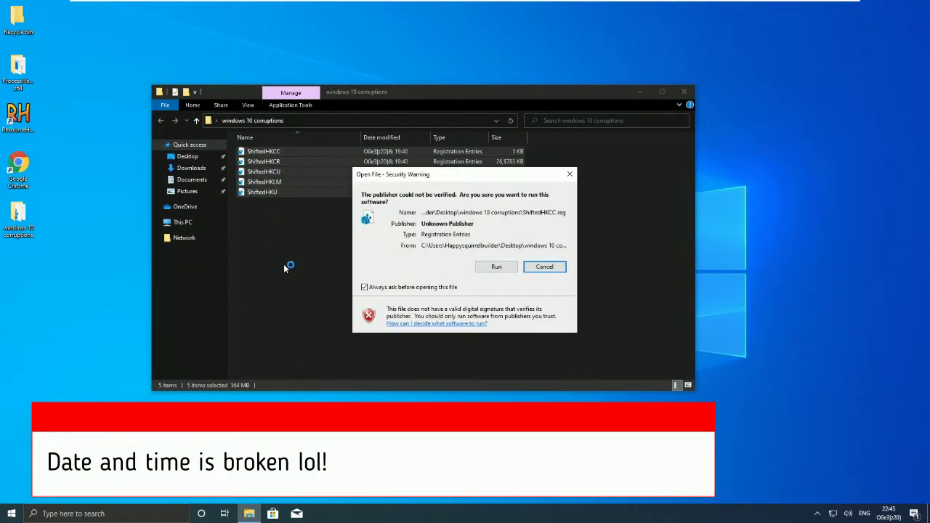
left_click(496, 267)
key("Return")
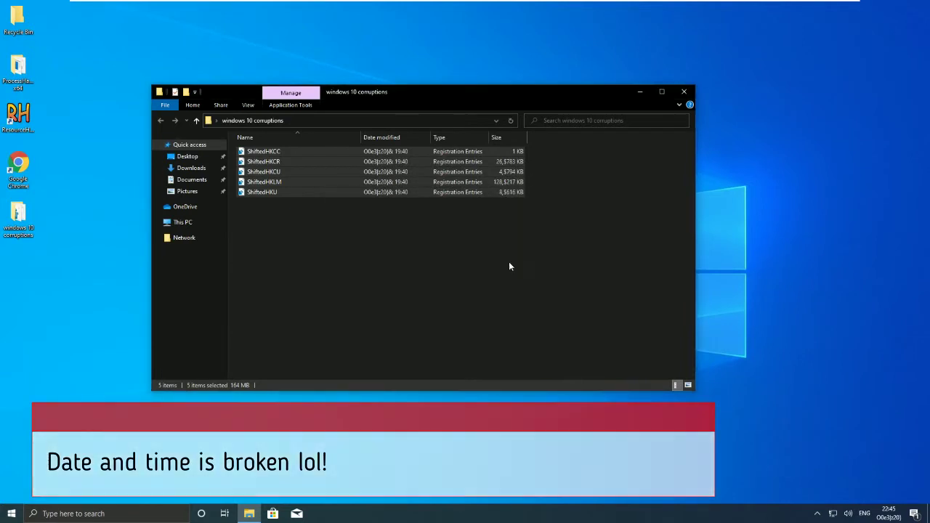
left_click(685, 93)
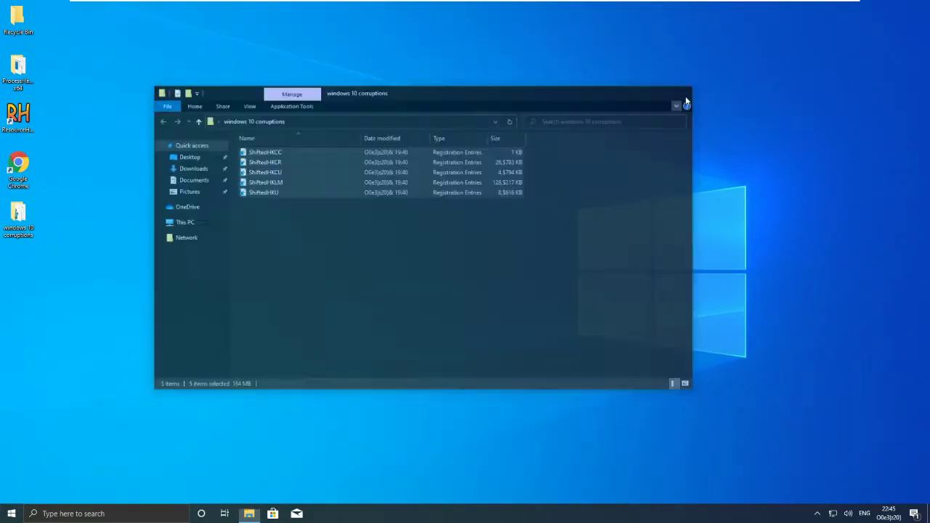
Check the Start menu and try twice to open the desktop's personalisation settings, dismissing any resulting message
left_click(19, 514)
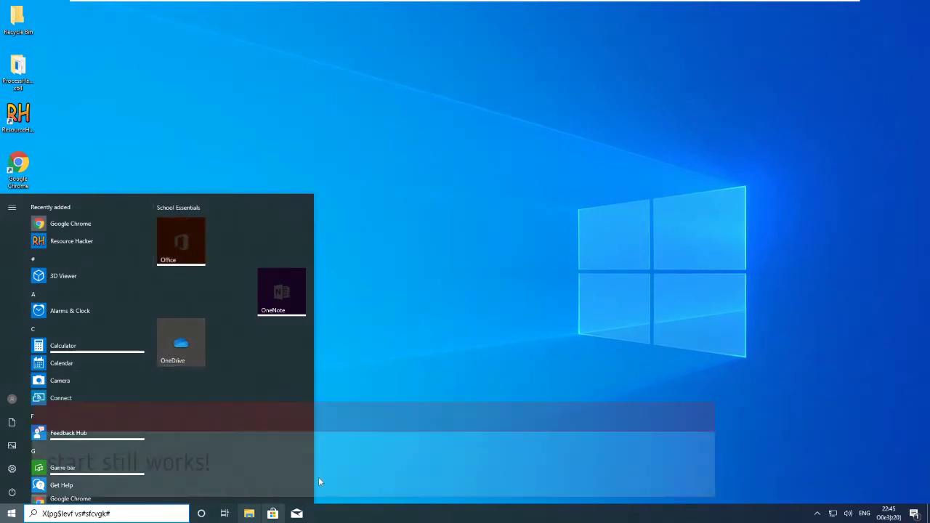
left_click(319, 477)
right_click(298, 364)
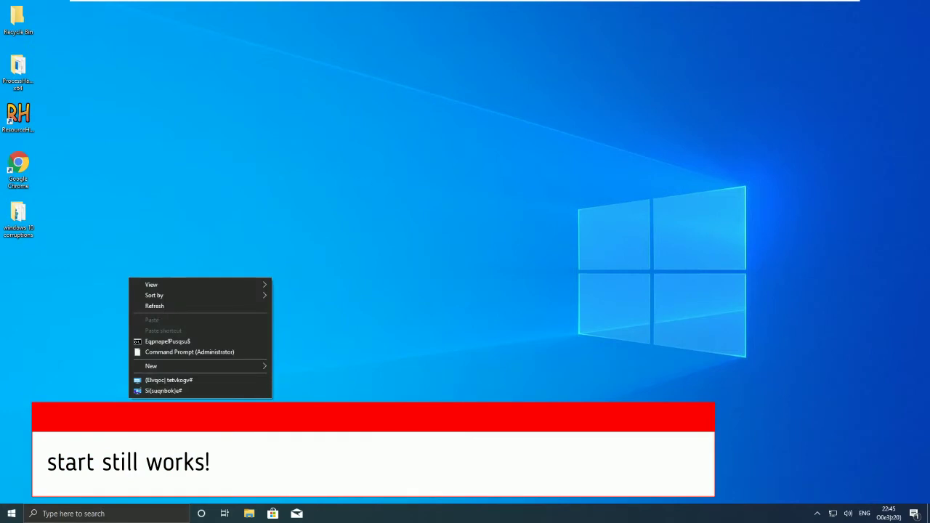
left_click(223, 395)
key("Return")
right_click(418, 286)
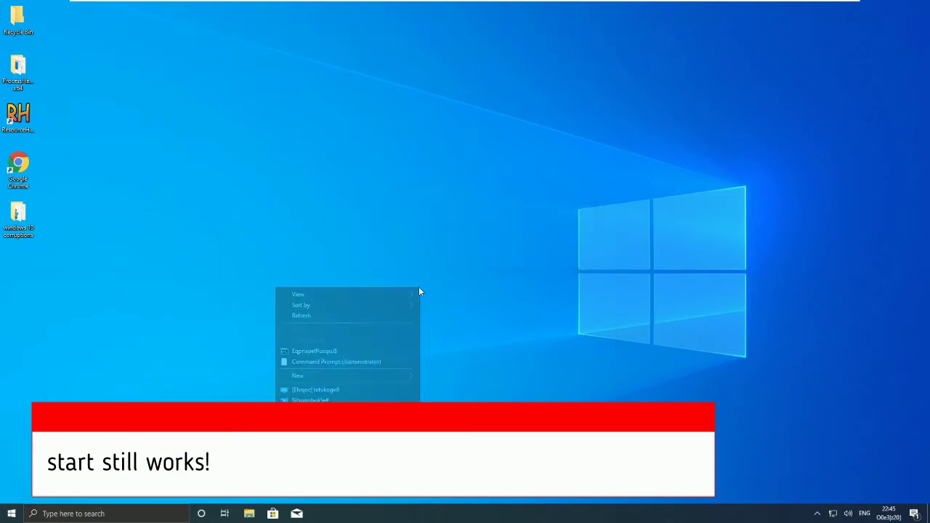
left_click(356, 400)
key("Return")
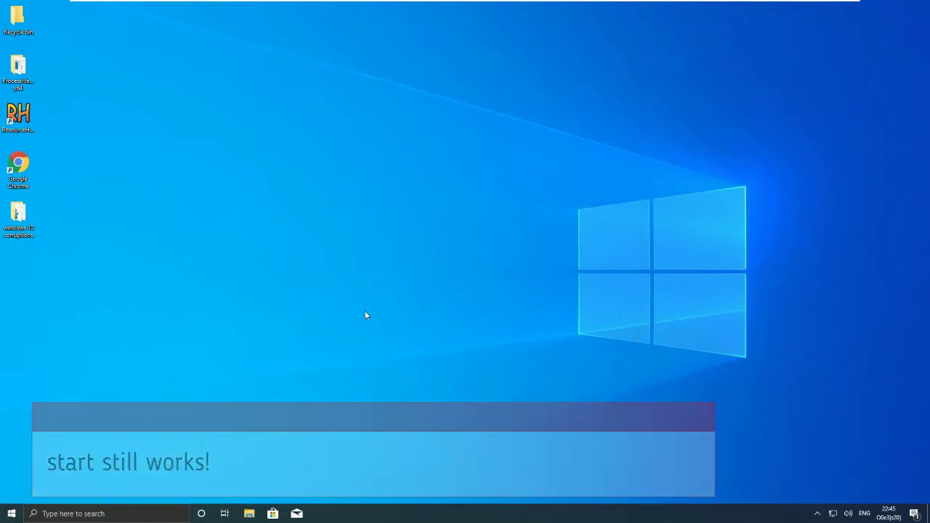
Call up the Run dialog, try to start Task Manager and dismiss the resulting messages
key("super+r")
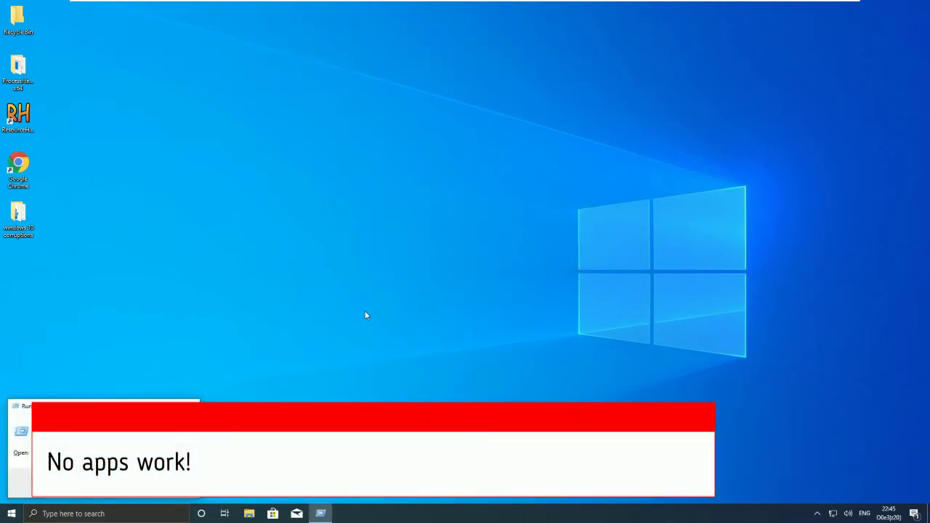
key("Return")
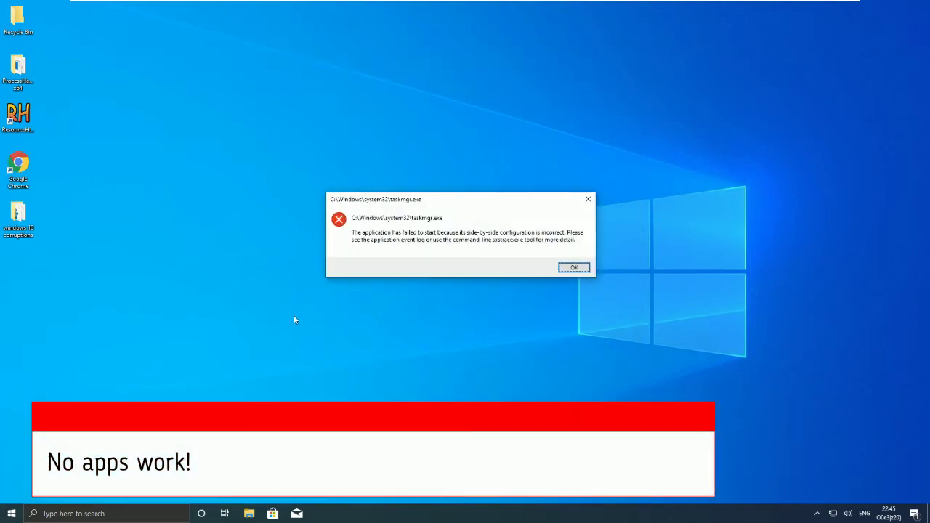
left_click(573, 268)
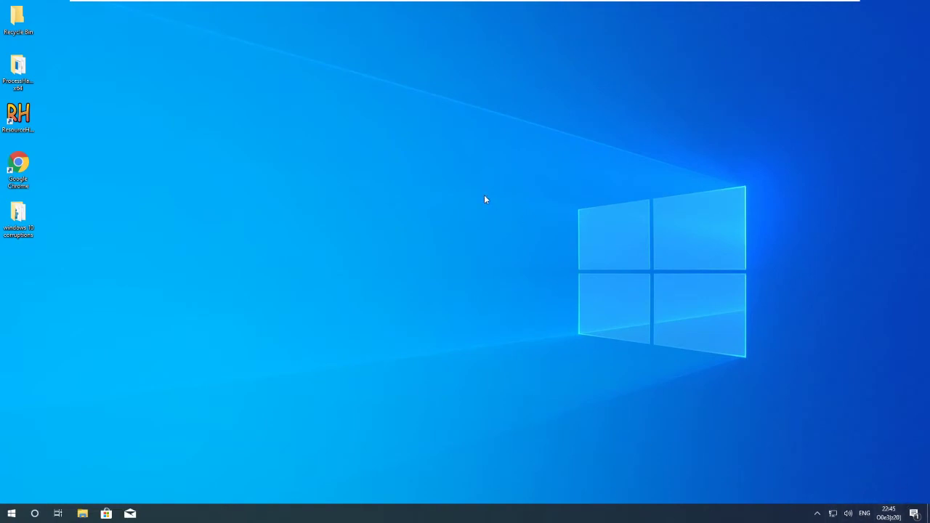
Try to open the windows 10 corruptions folder and the ResourceHacker shortcut on the desktop, dismissing each message
double_click(18, 214)
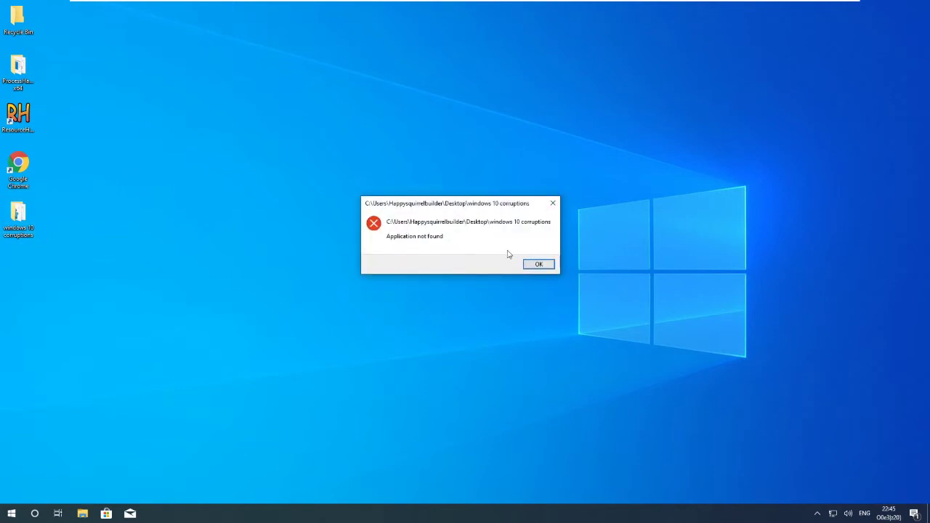
left_click(538, 268)
double_click(18, 116)
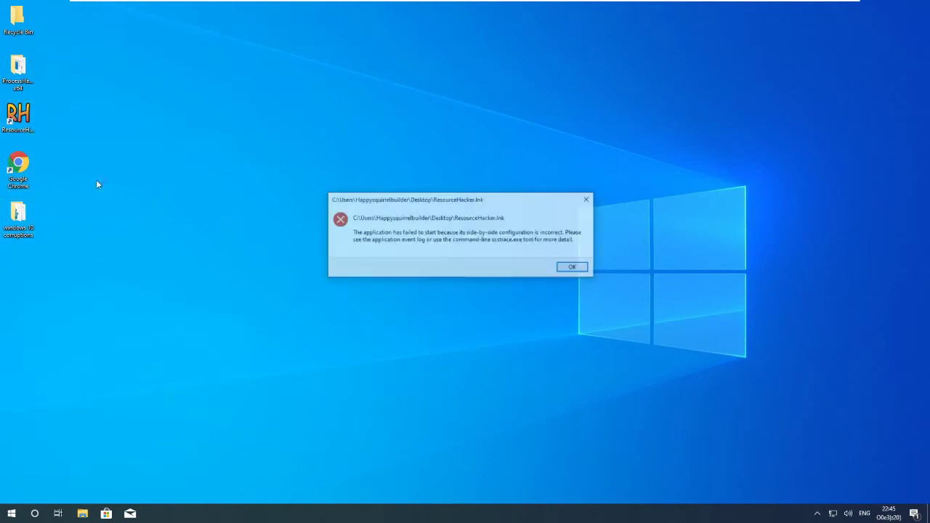
left_click(574, 268)
Try the Open and Command Prompt (Administrator) commands on the windows 10 corruptions folder, dismissing each message
left_click(19, 214)
right_click(9, 212)
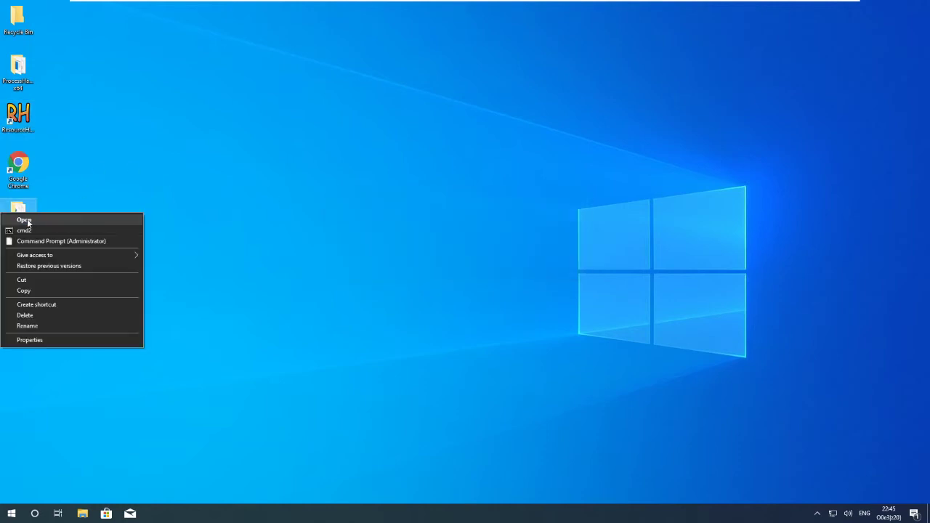
left_click(22, 220)
left_click(538, 264)
right_click(9, 215)
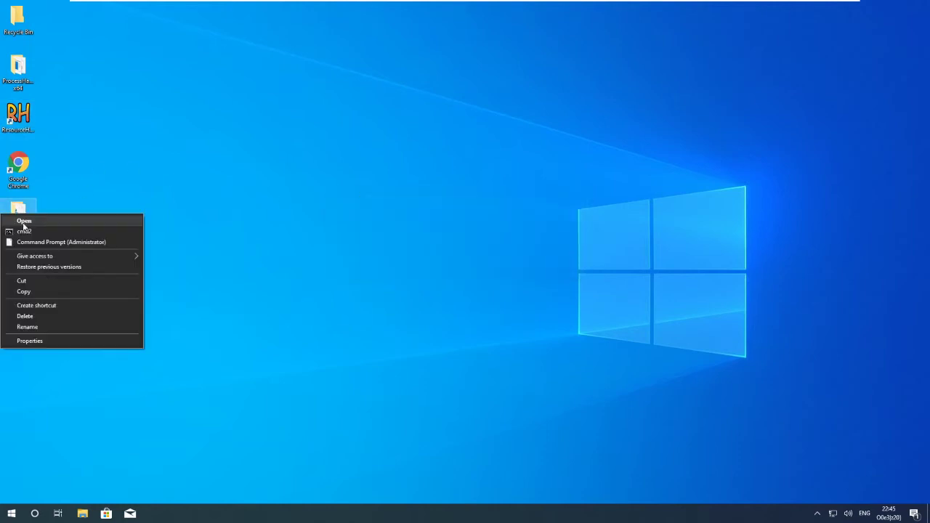
left_click(45, 242)
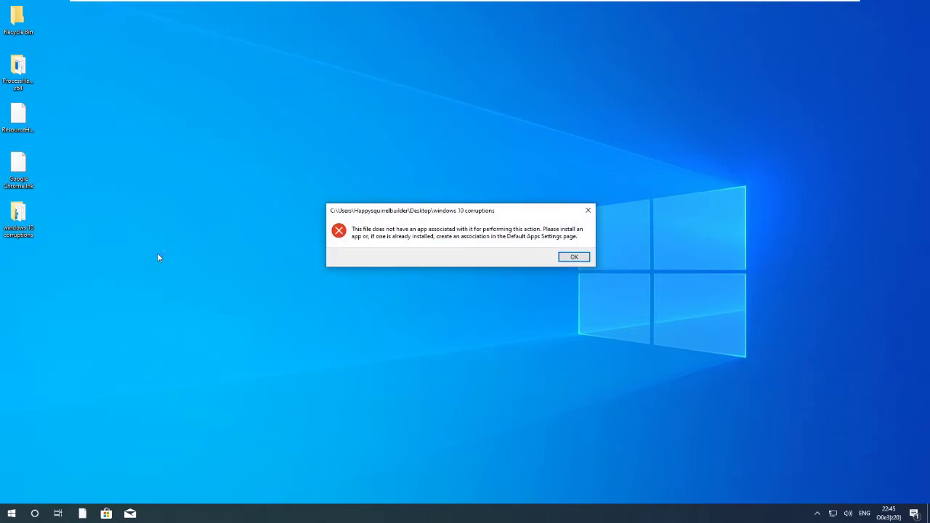
left_click(568, 257)
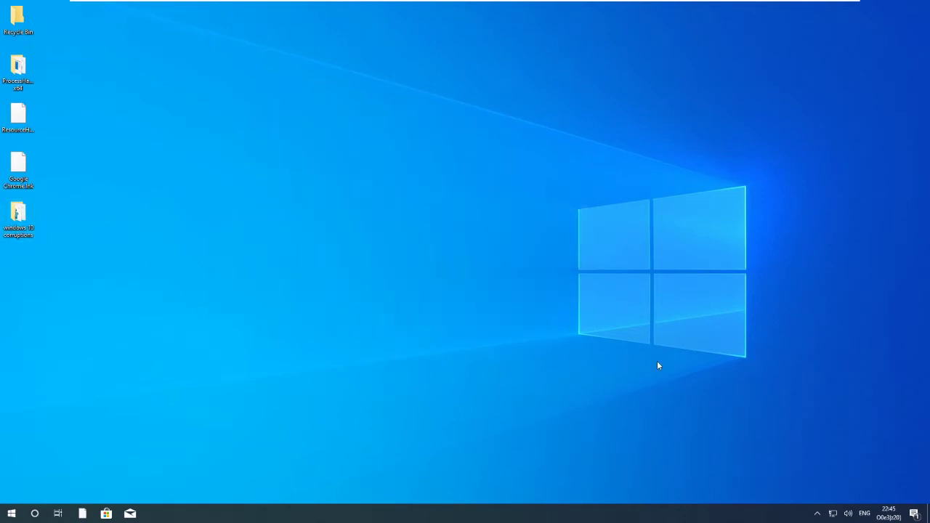
Toggle the Start menu, try to launch the pinned File Explorer and dismiss the resulting message
left_click(10, 514)
left_click(10, 513)
left_click(83, 514)
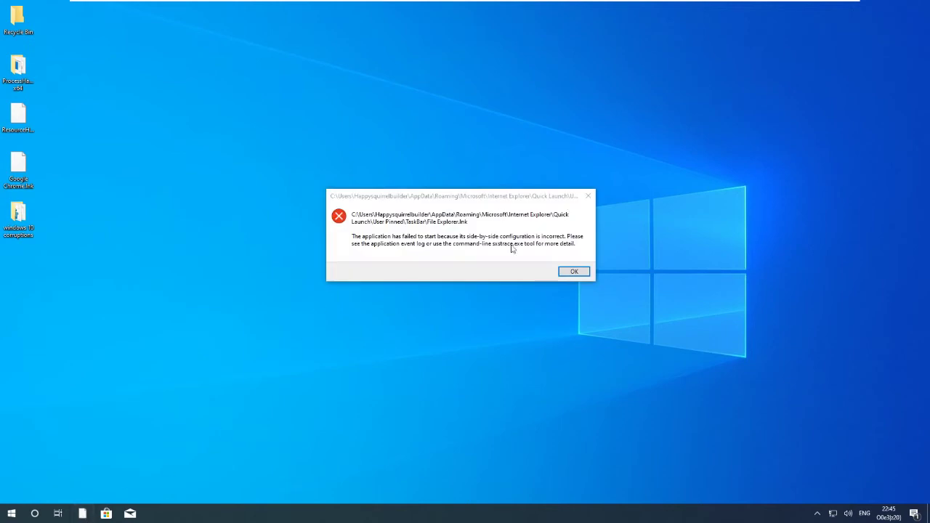
left_click(571, 271)
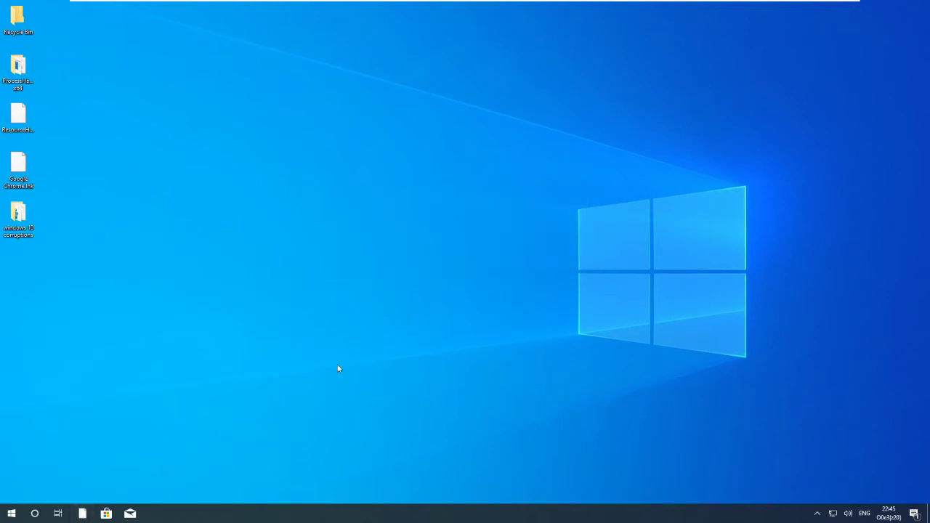
Search for File Explorer, pin it to the taskbar again and try launching the new pin, dismissing its message
key("super")
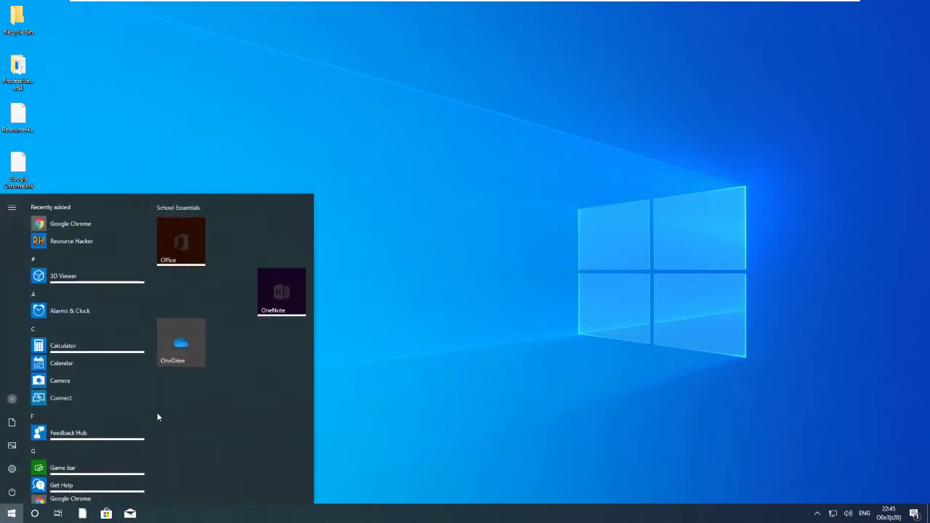
type("filr")
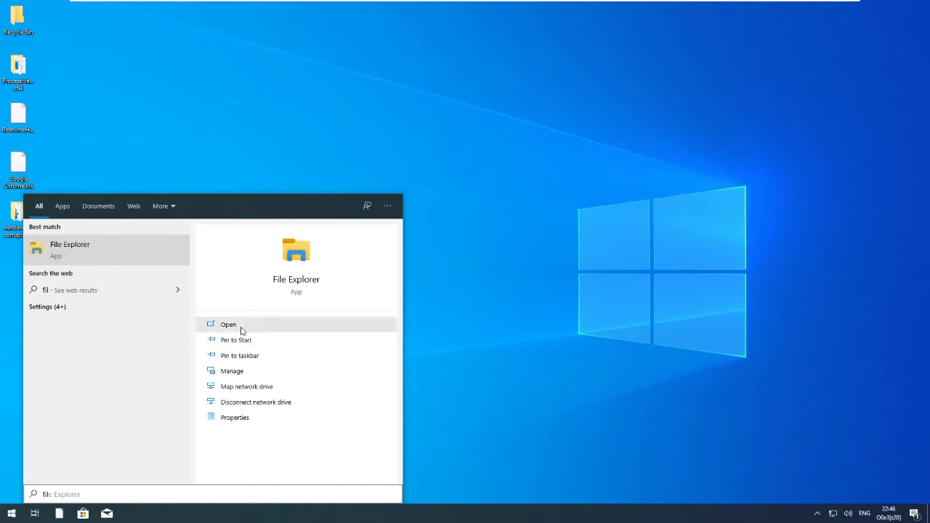
left_click(237, 356)
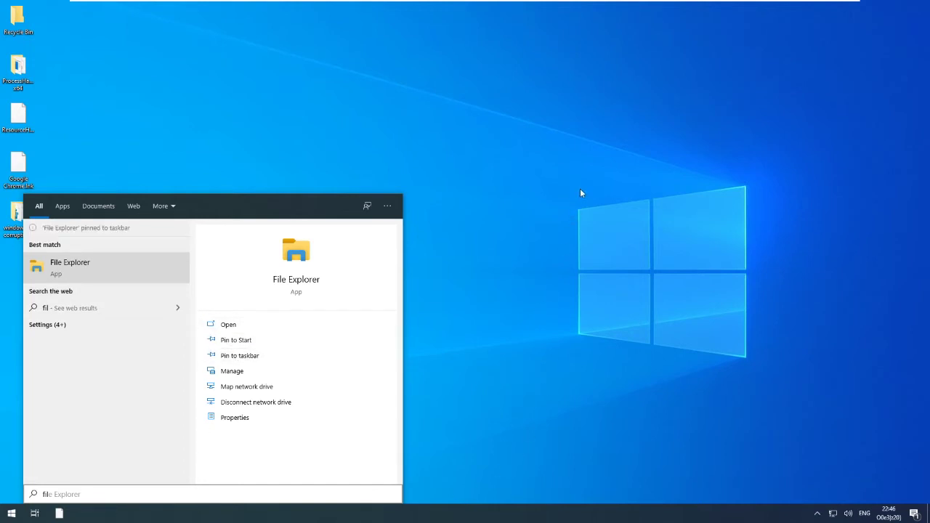
left_click(579, 240)
left_click(57, 515)
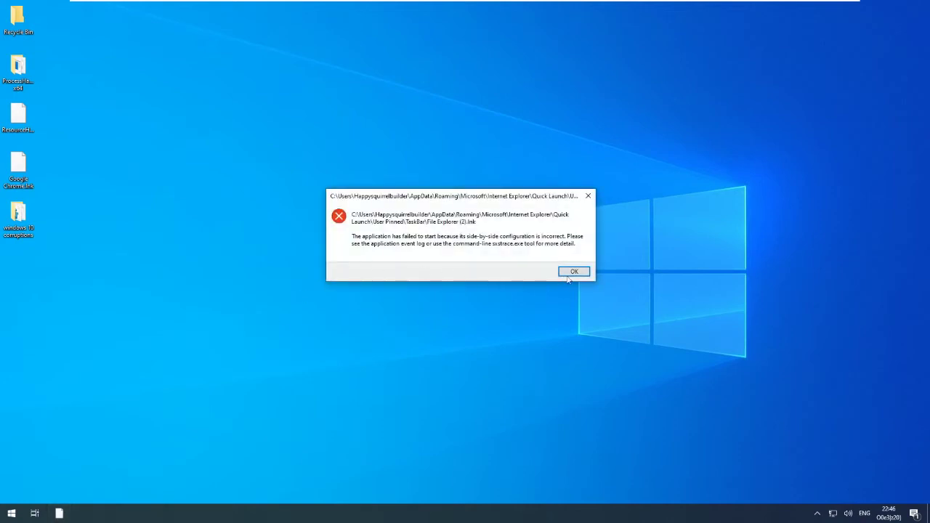
left_click(574, 271)
Try to open the ProcessHacker x64 folder on the desktop and dismiss the resulting message
left_click_drag(294, 219, 535, 373)
left_click_drag(0, 305, 113, 159)
double_click(29, 80)
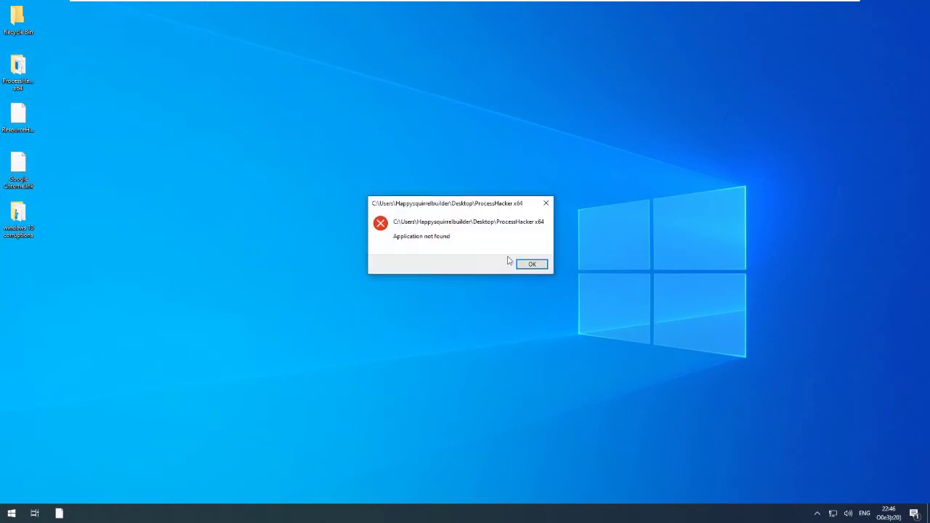
left_click(532, 265)
left_click_drag(186, 85, 413, 195)
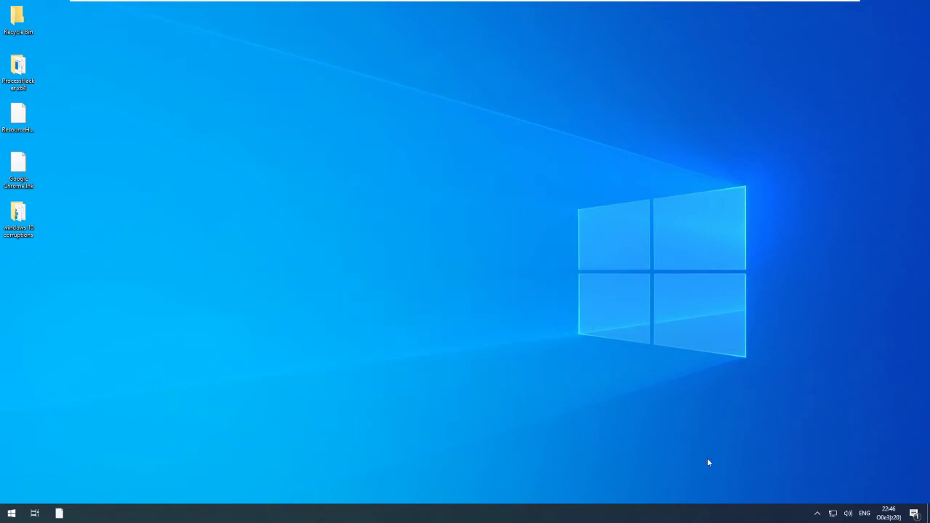
Open the Run dialog, try to run cmd and dismiss the resulting message
key("super")
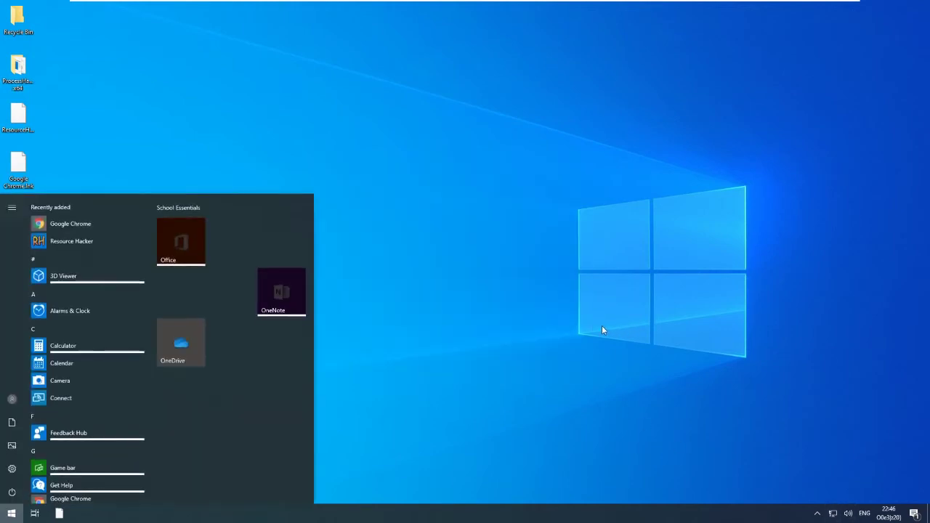
key("super+r")
type("cmd")
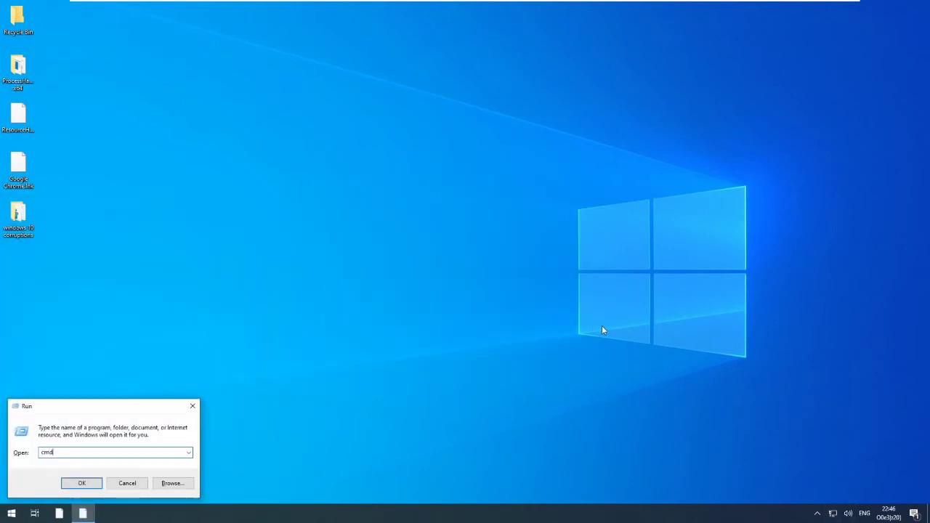
key("Return")
key("Return")
Move the Run dialog to the middle of the desktop, try to run powershell and try browsing for a program
key("super+r")
left_click_drag(54, 406, 314, 232)
type("powershell")
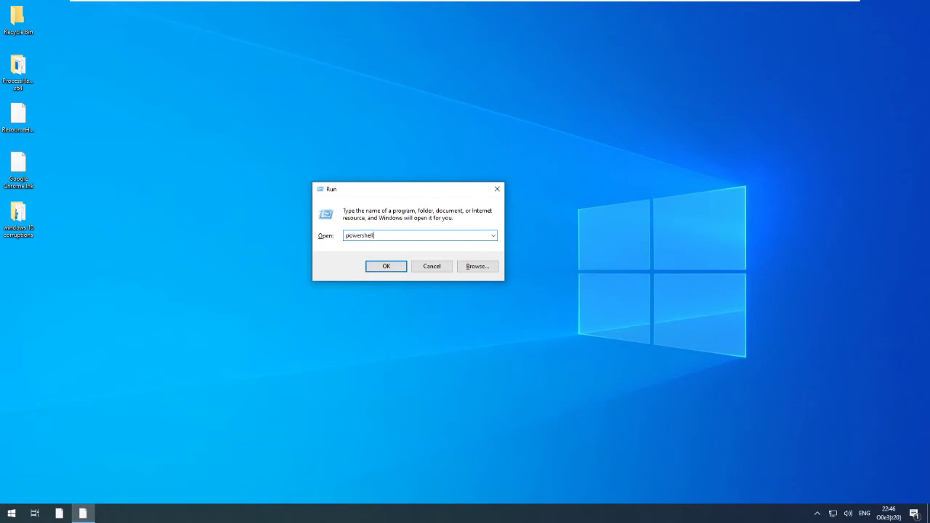
key("Return")
key("Return")
left_click(477, 266)
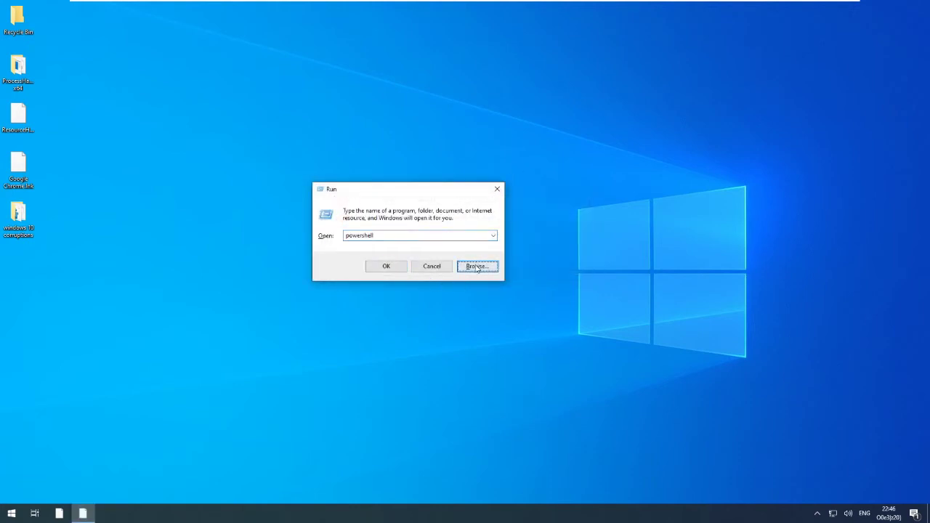
Replace the Run command with the path C:\Program Files\ to list its subfolders
key("Tab")
type("C:\\")
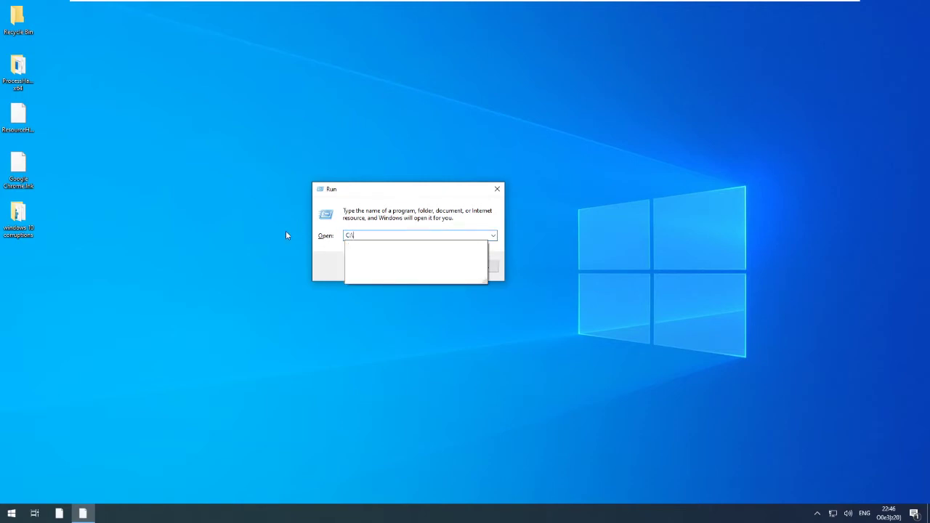
key("Down")
key("Down")
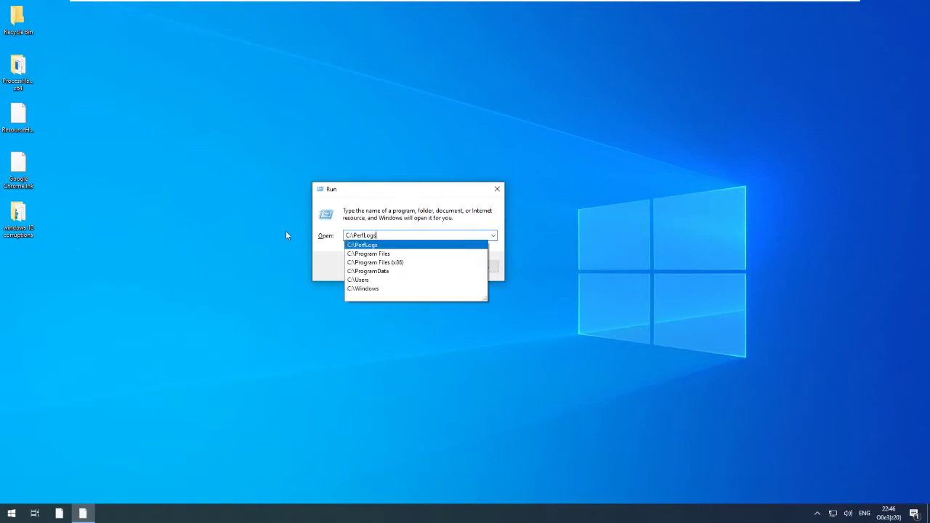
type("\\")
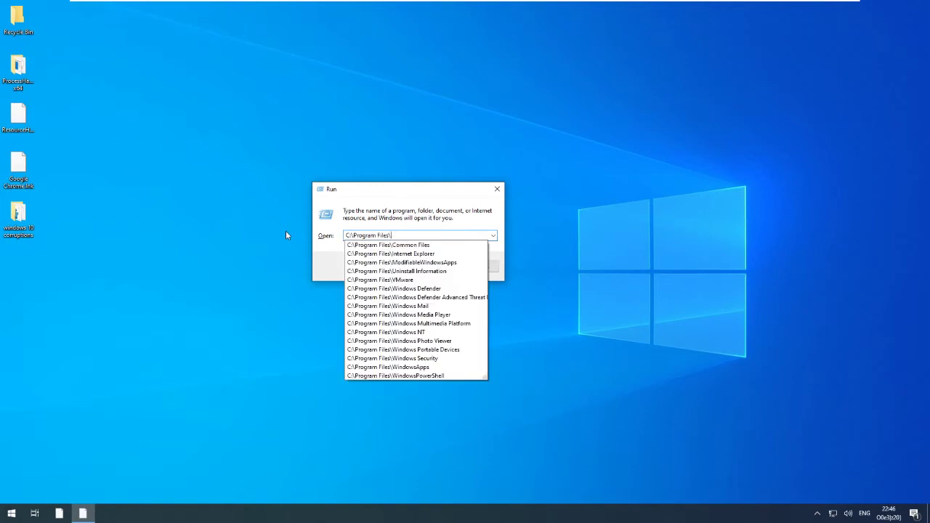
Choose C:\Program Files\WindowsPowerShell from the suggested folders, try to open it and dismiss the resulting message
key("Down")
key("Down")
key("Down")
key("Down")
key("Down")
key("Down")
key("Down")
key("Down")
key("Down")
key("Down")
key("Down")
key("Down")
key("Down")
key("Down")
key("Down")
key("Down")
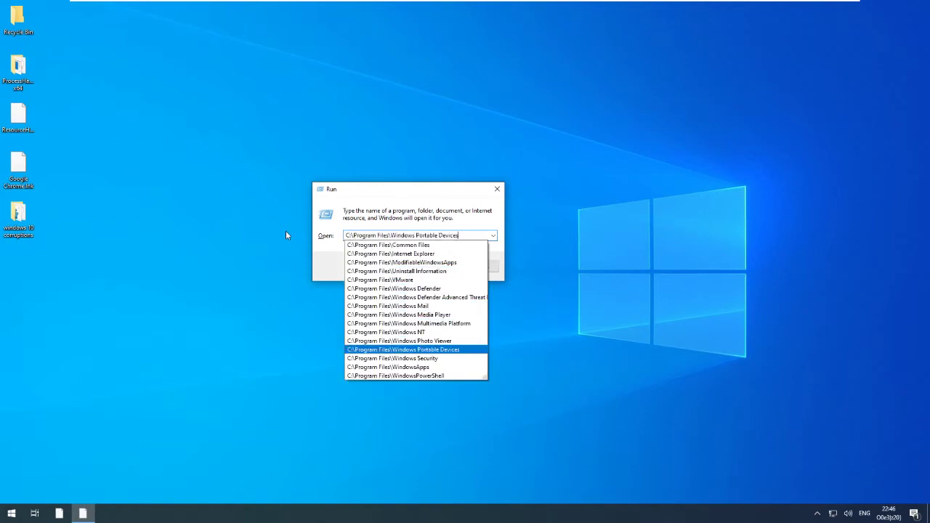
key("Return")
key("Return")
key("Escape")
key("Return")
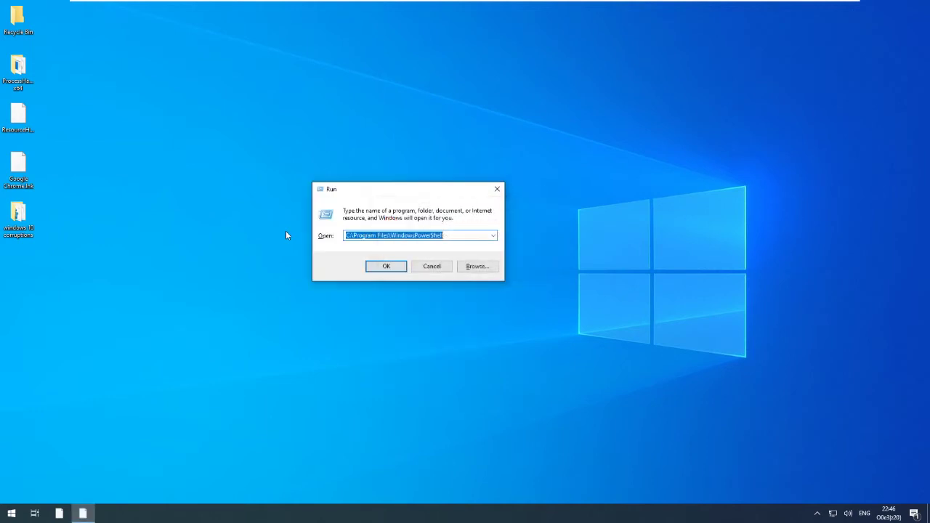
Extend the Run path to C:\Program Files\WindowsPowerShell\Configuration from the suggested folders, try to open it and dismiss the Run dialog
key("End")
type("\\")
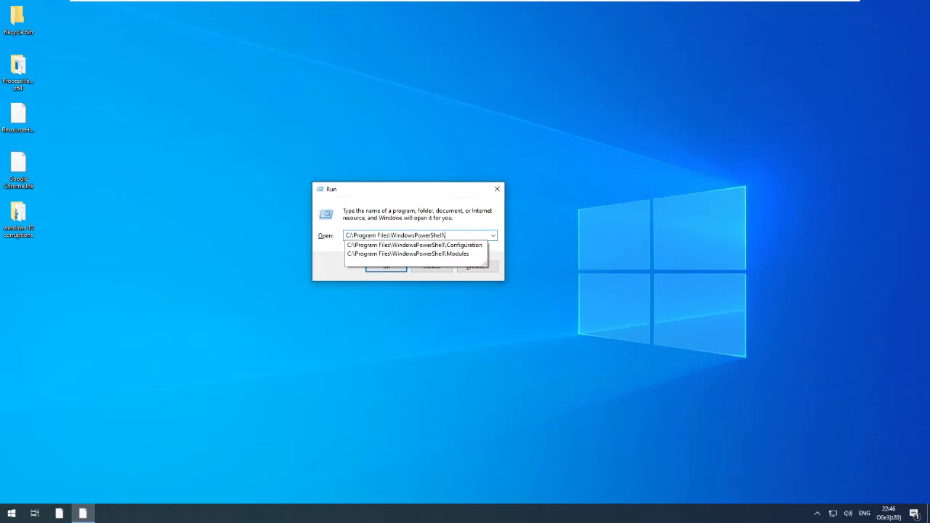
key("Down")
key("Return")
key("Return")
key("Return")
key("Return")
key("End")
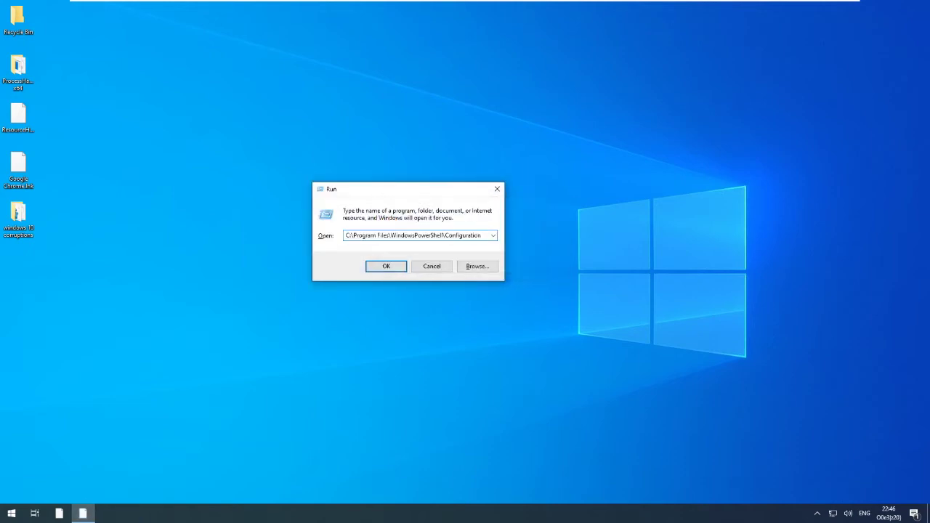
left_click(432, 266)
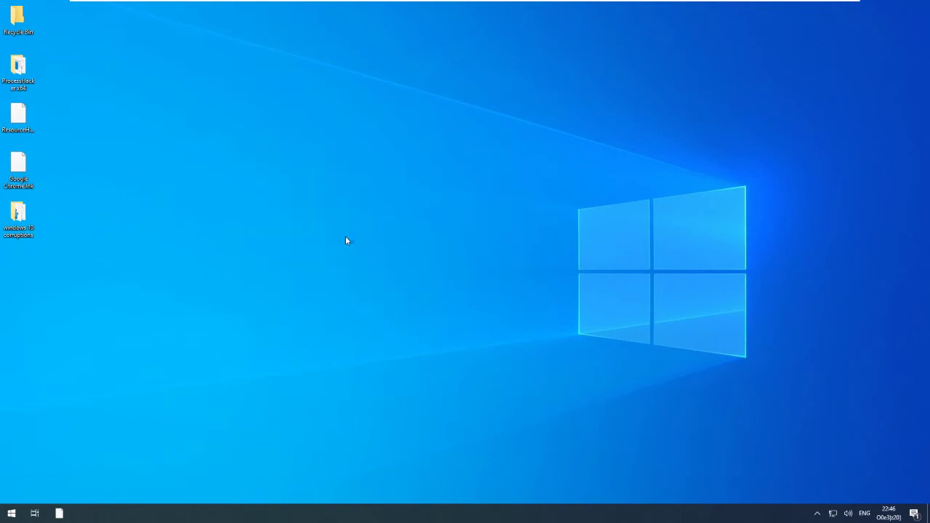
Try to launch an app from the Start menu's alphabetical list and check the hidden notification-area icons
left_click(12, 513)
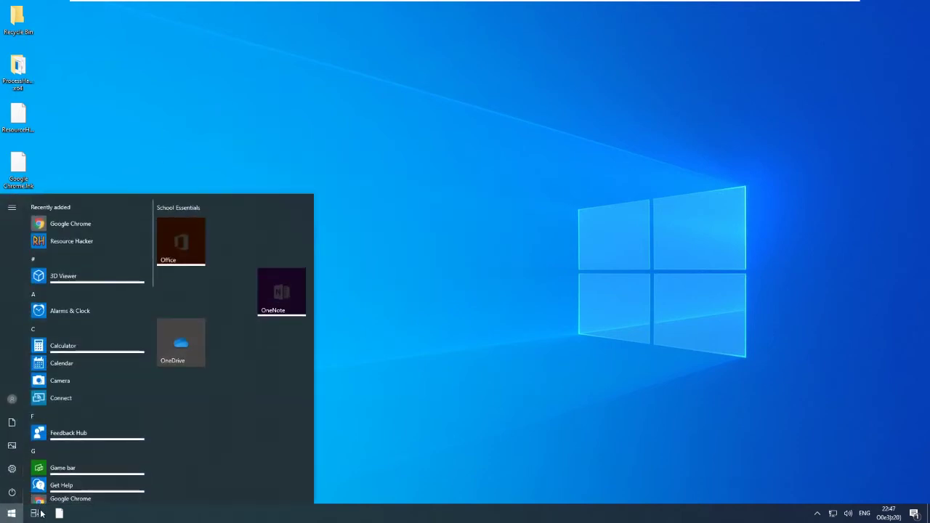
left_click(73, 208)
left_click(75, 283)
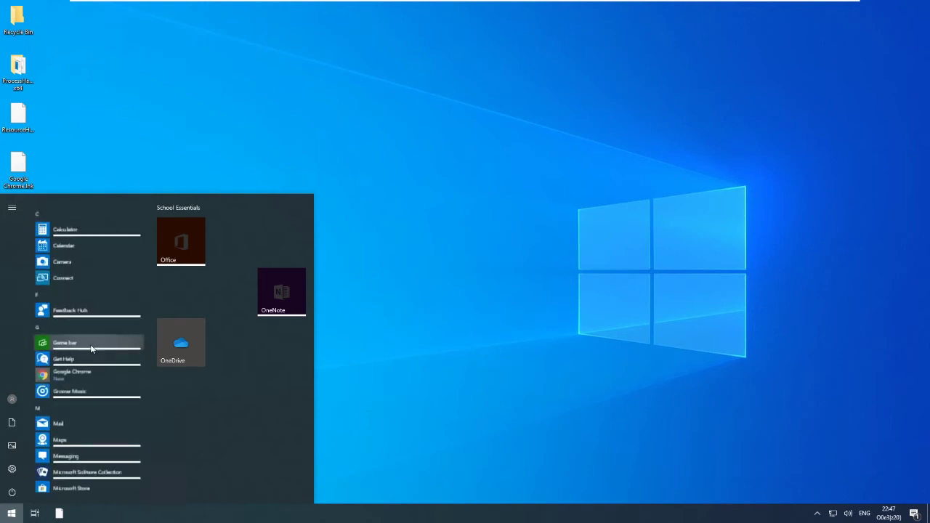
left_click(77, 240)
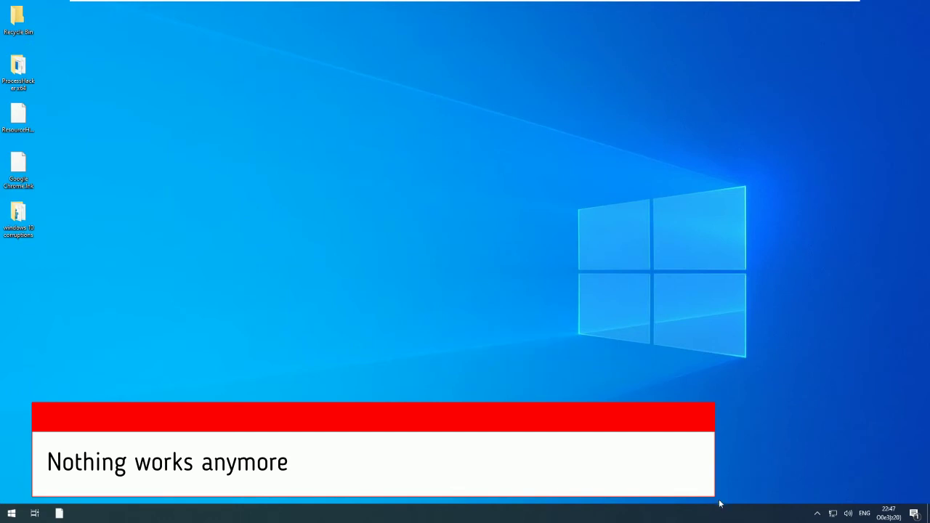
left_click(817, 514)
left_click(817, 514)
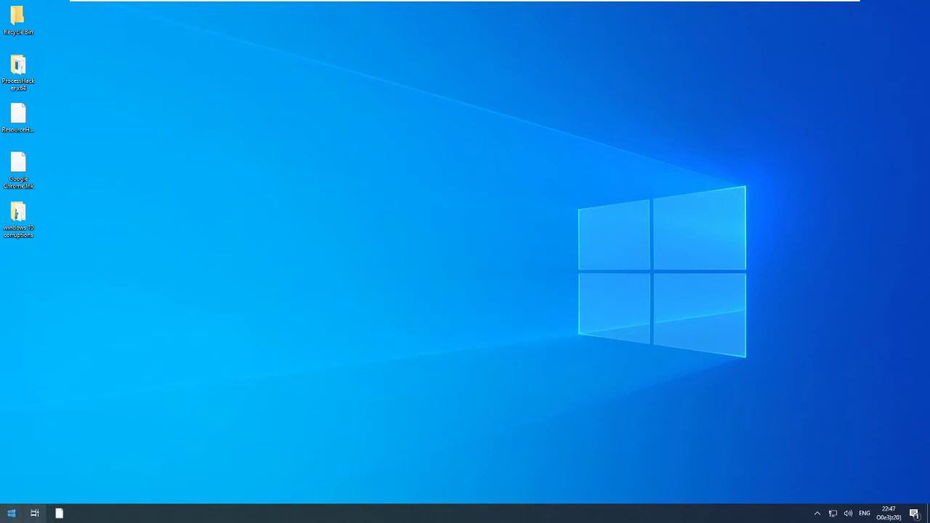
Sign out of the current Windows account through the Start menu
left_click(11, 514)
mouse_move(14, 468)
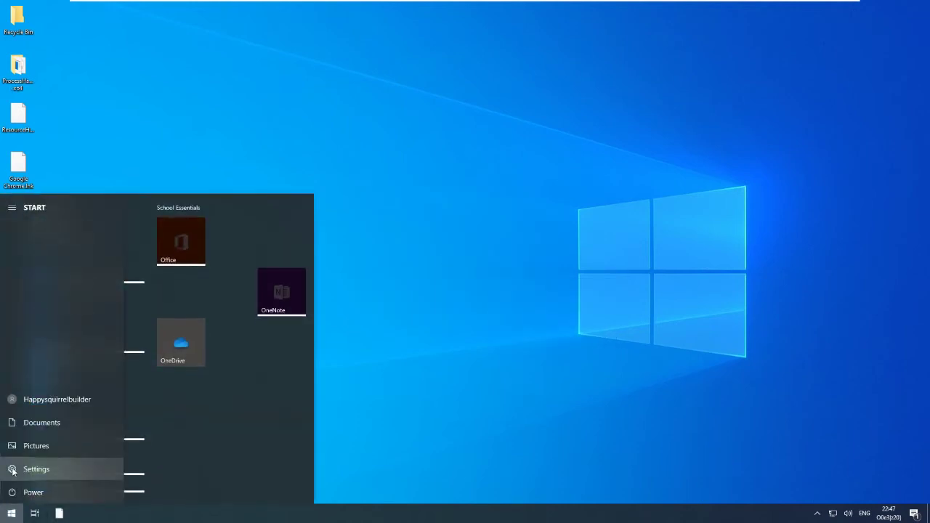
left_click(26, 400)
left_click(37, 378)
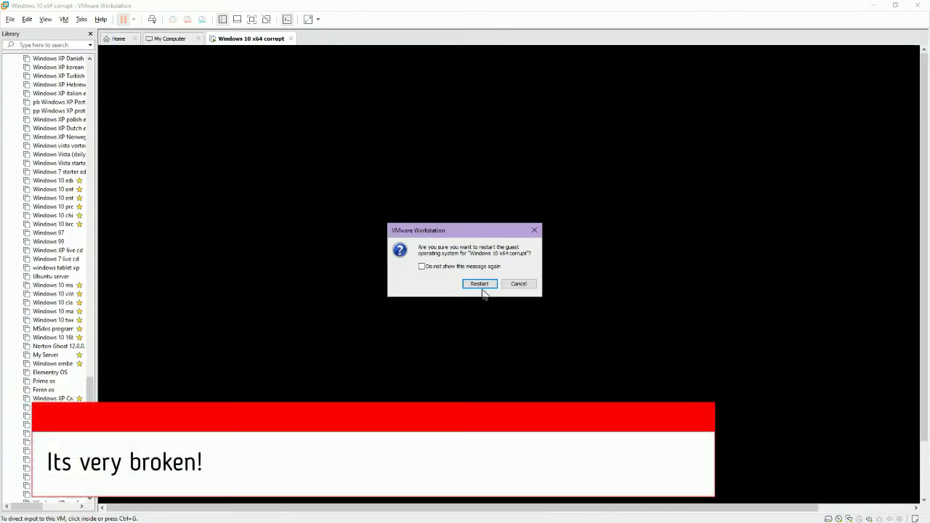
Restart the Windows 10 x64 corrupt virtual machine twice in VMware Workstation and show it in full screen
left_click(484, 285)
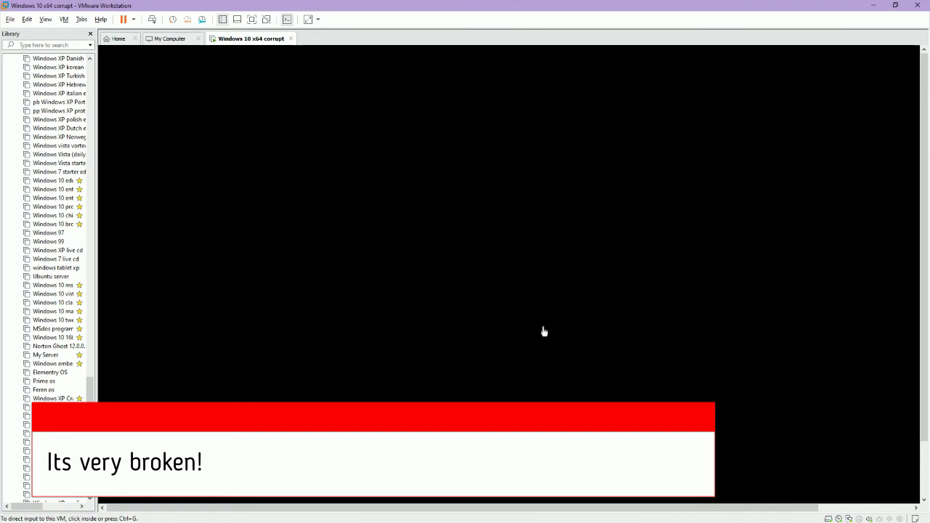
left_click(133, 19)
left_click(141, 112)
left_click(478, 285)
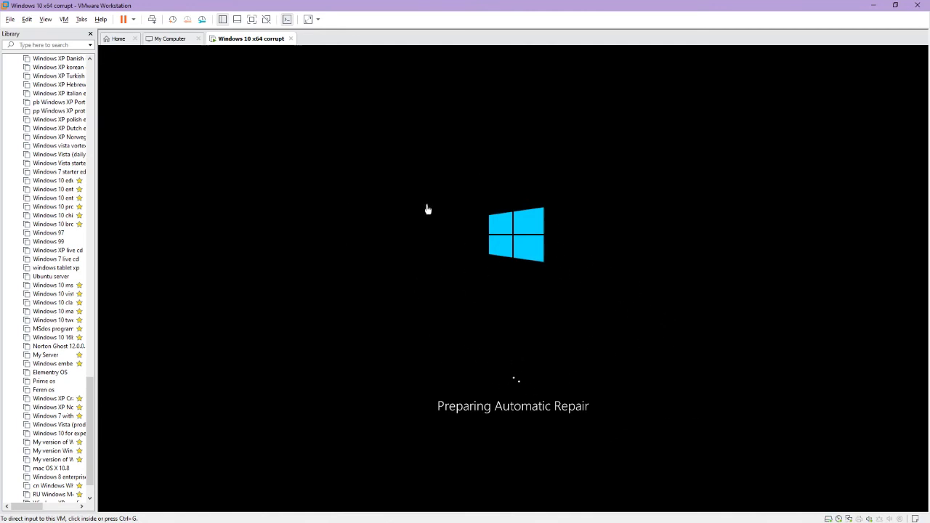
left_click(256, 21)
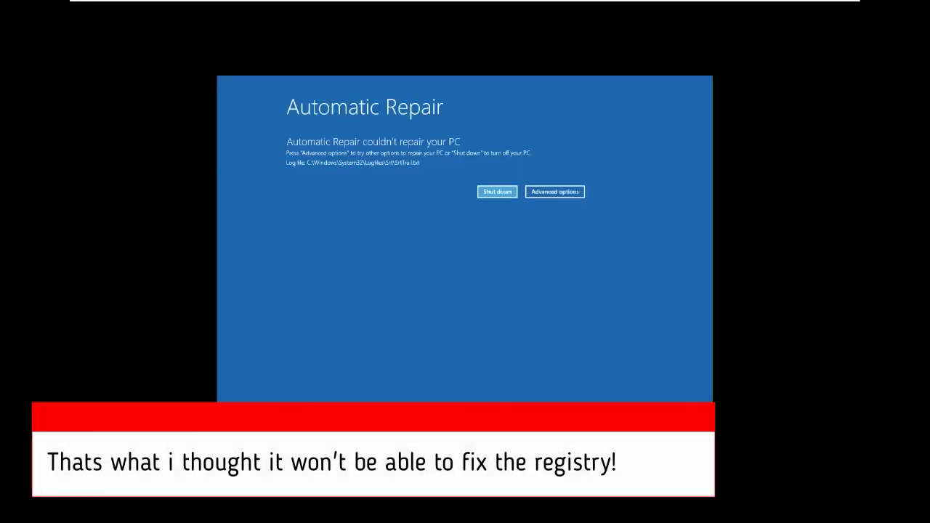
Open a Command Prompt from Automatic Repair's advanced troubleshooting options and run regedit in it
left_click(555, 192)
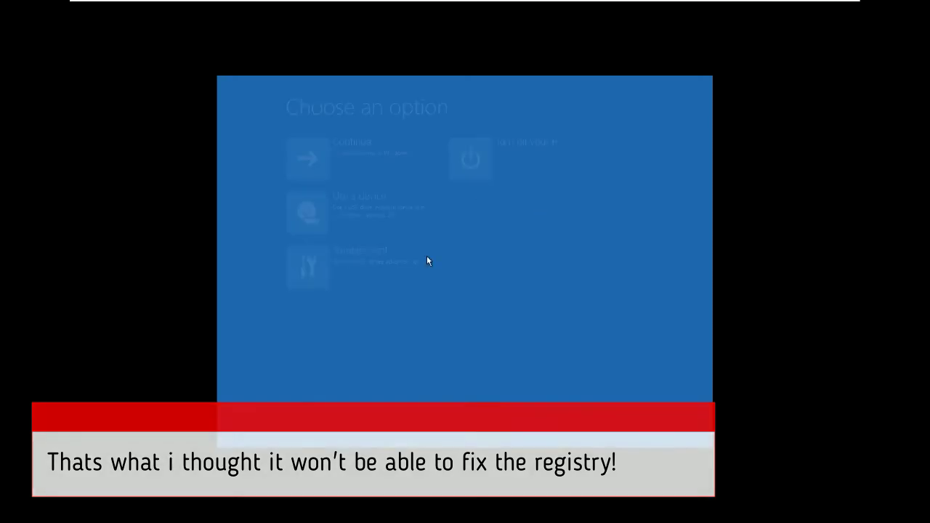
left_click(341, 269)
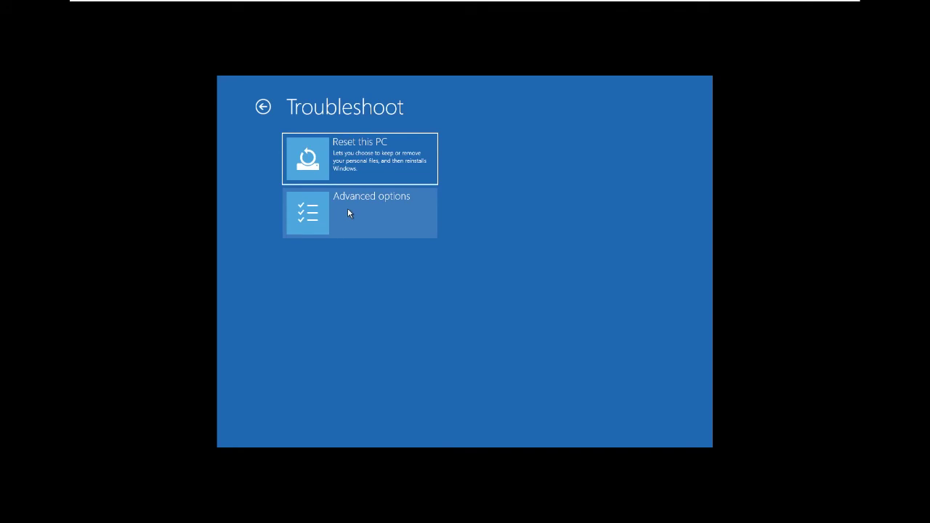
left_click(353, 201)
left_click(361, 262)
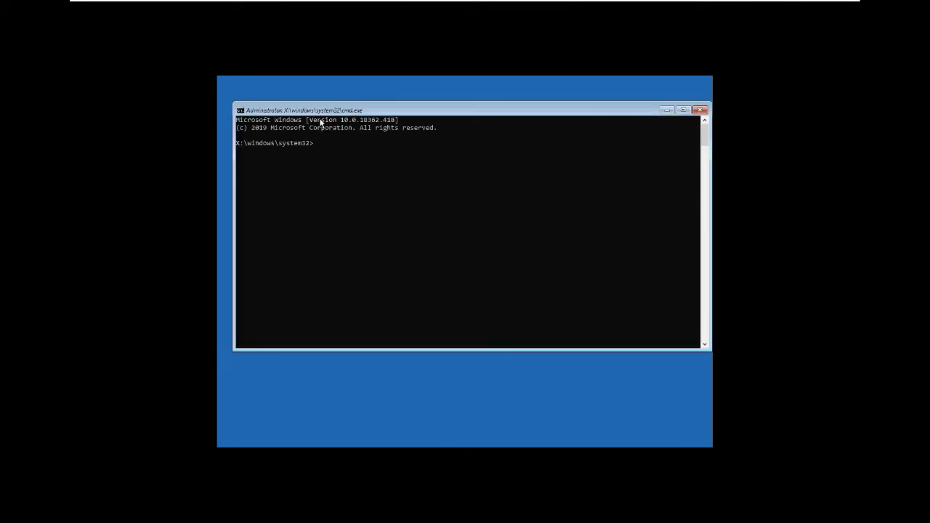
type("regedit")
key("Return")
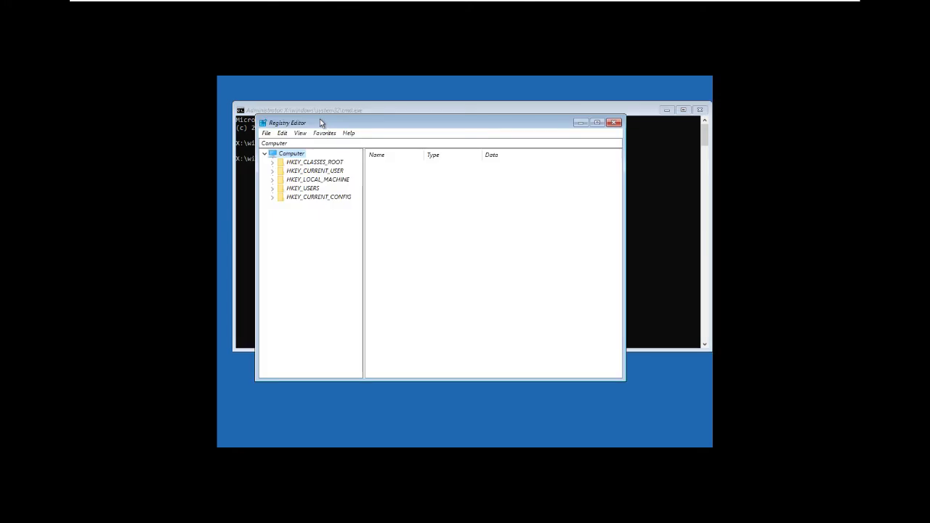
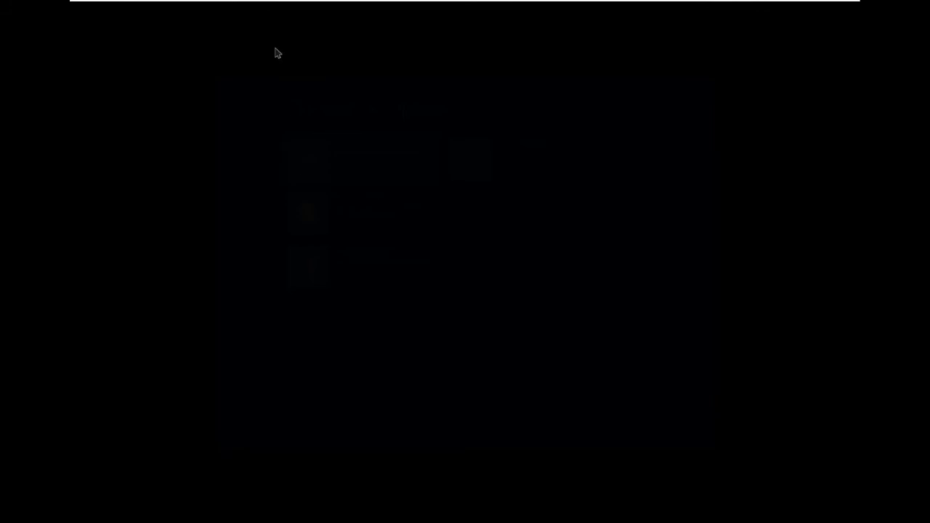
Leave the full-screen view of the virtual machine
key("ctrl+alt+Return")
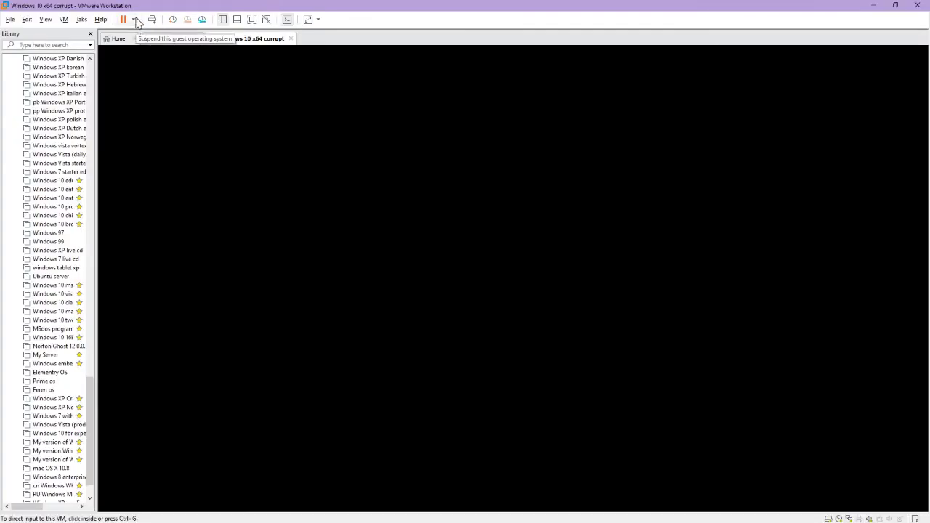